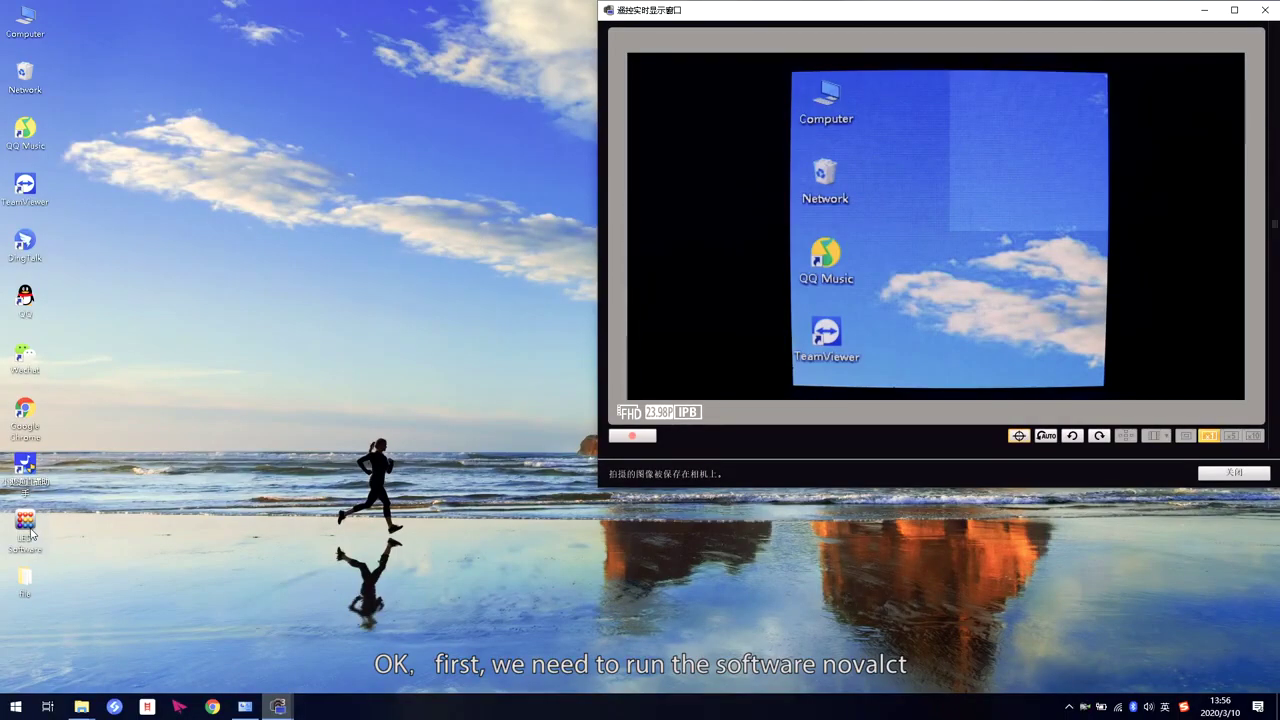
Step: Open the LED Software folder from its desktop shortcut
left_click(621, 335)
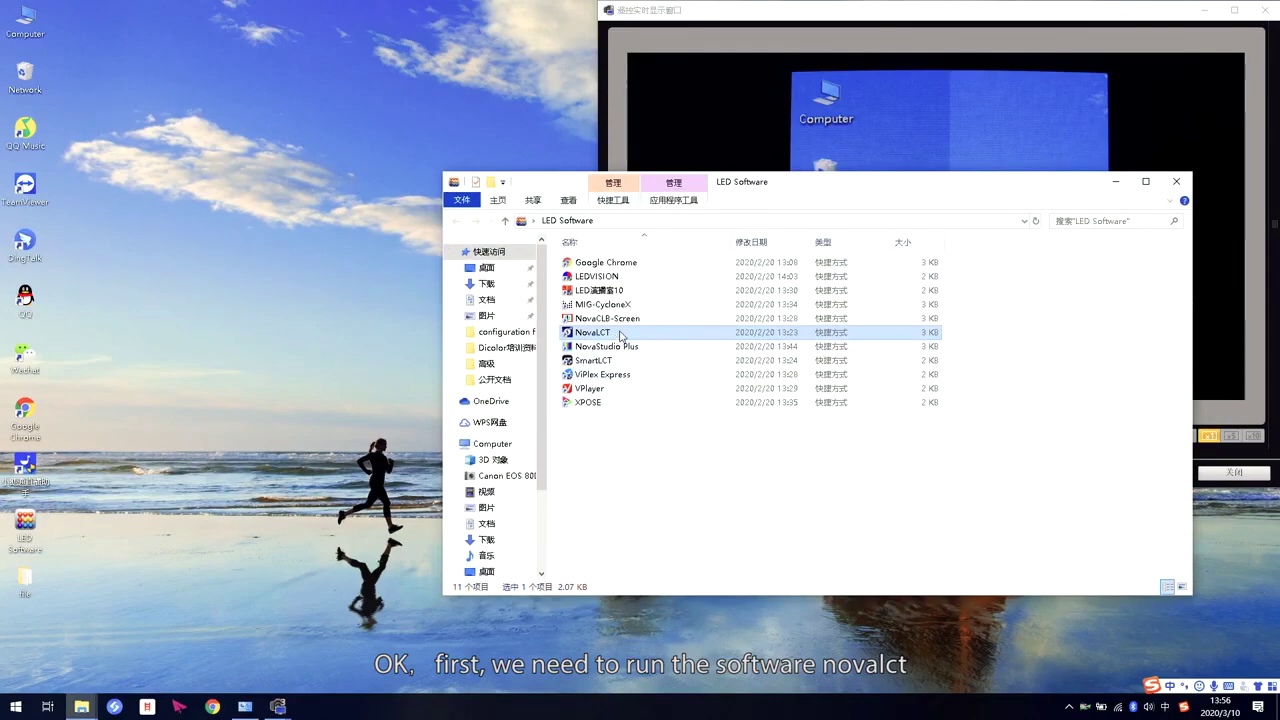
Step: Minimize the LED Software File Explorer window
left_click(1115, 181)
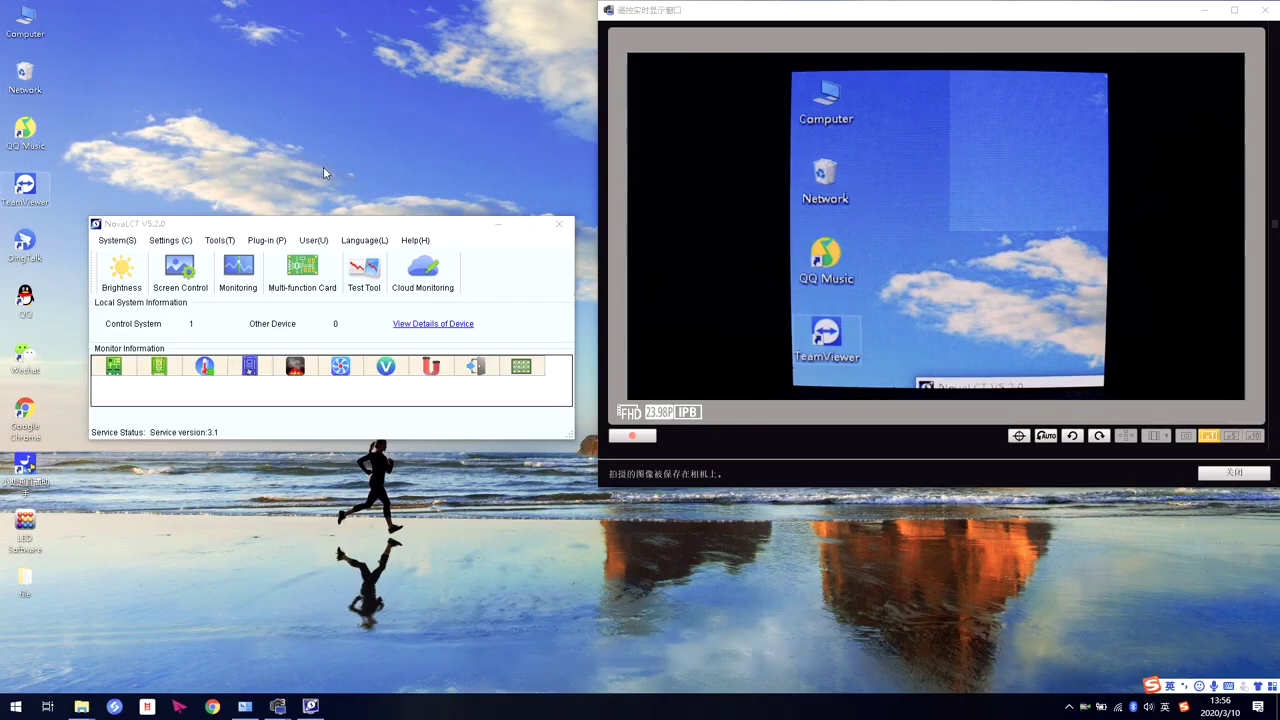
left_click_drag(340, 225, 357, 228)
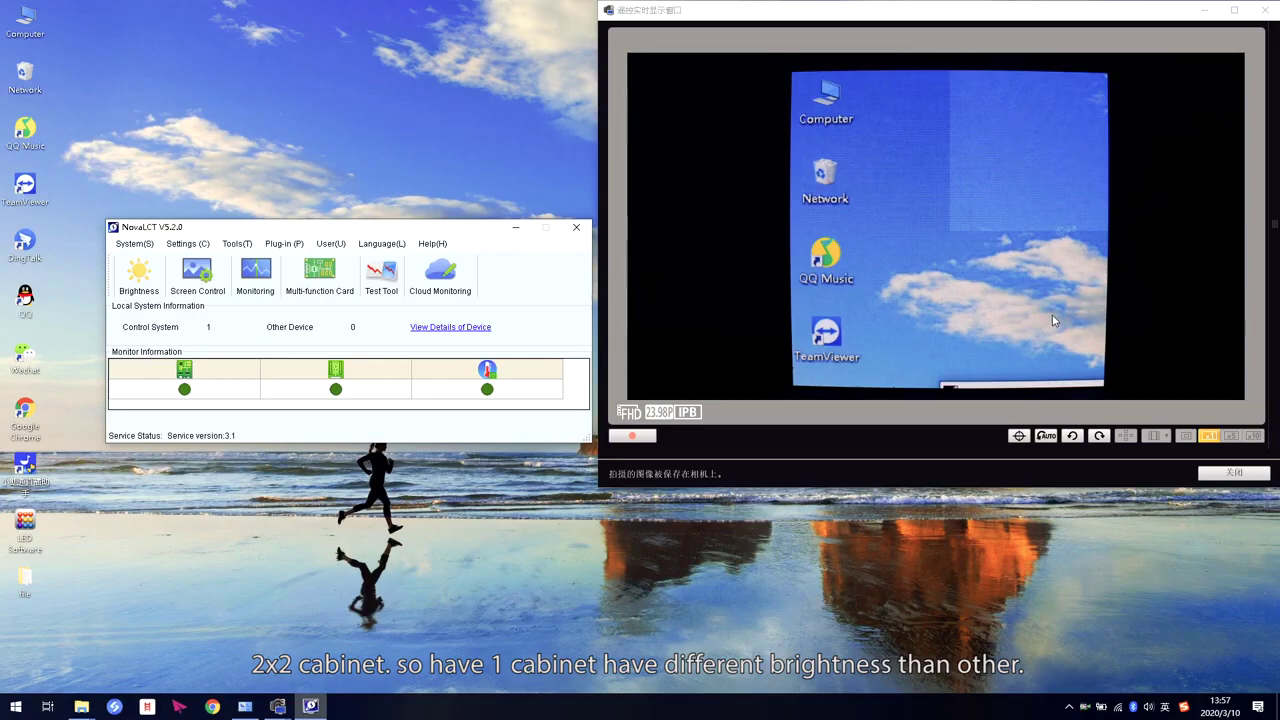
left_click_drag(320, 232, 301, 248)
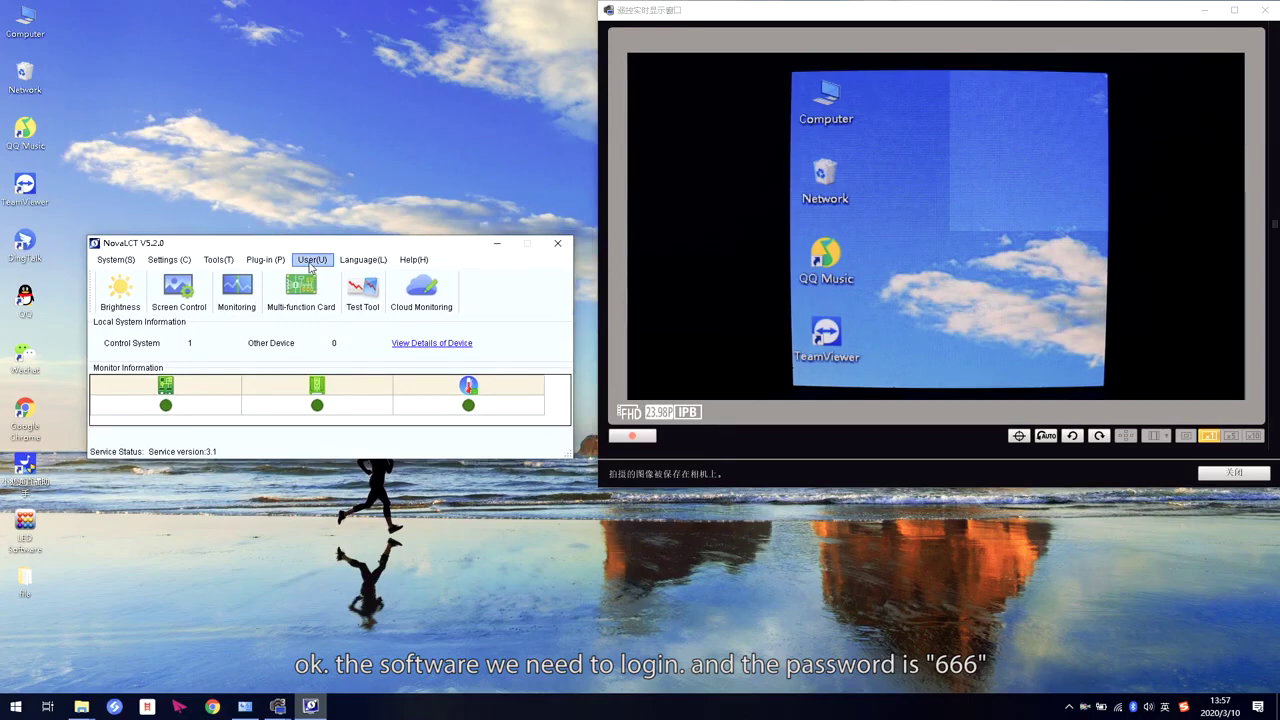
Step: Log in as Advanced Synchronous System User with the password, then bring up Screen Calibration
left_click(311, 262)
left_click(342, 272)
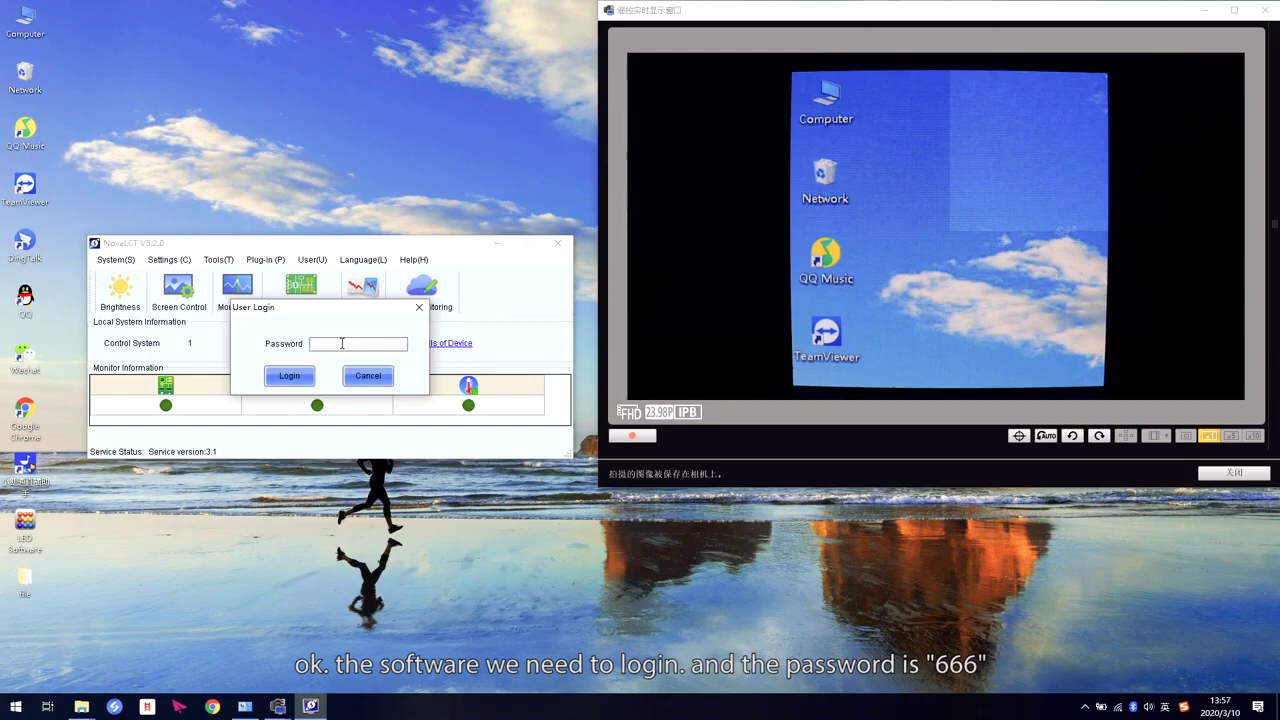
key("Return")
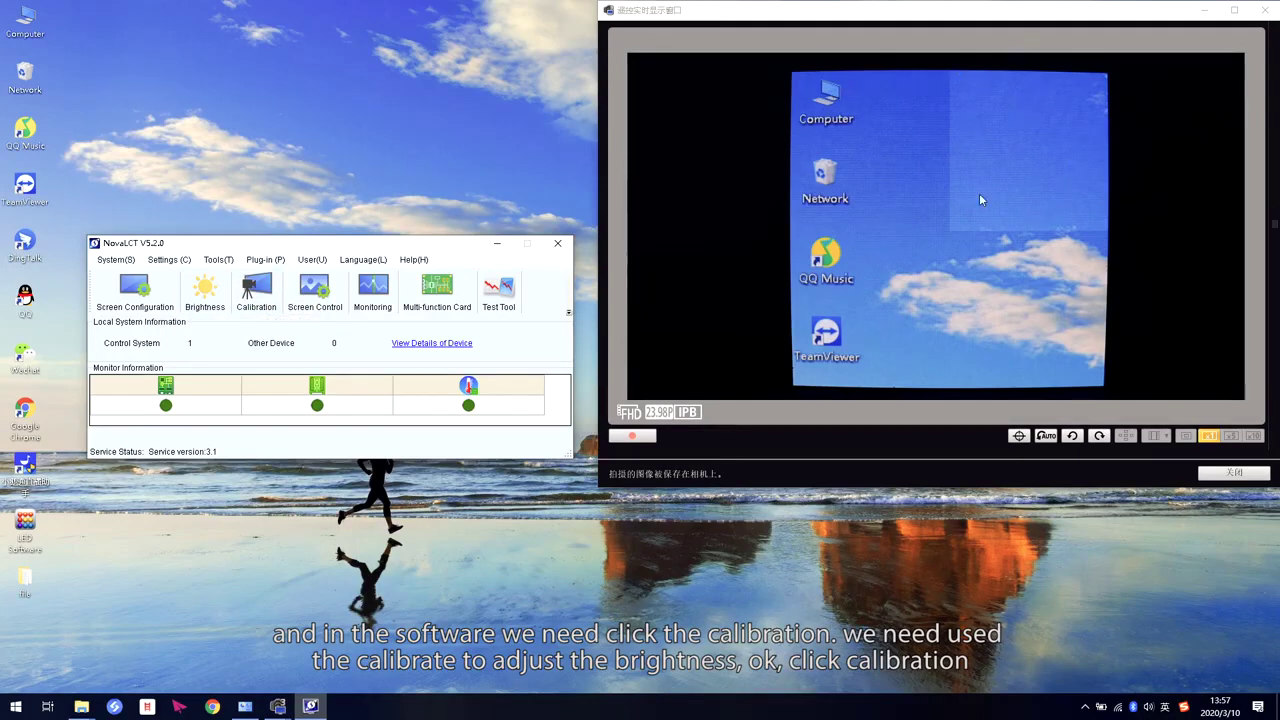
left_click(257, 297)
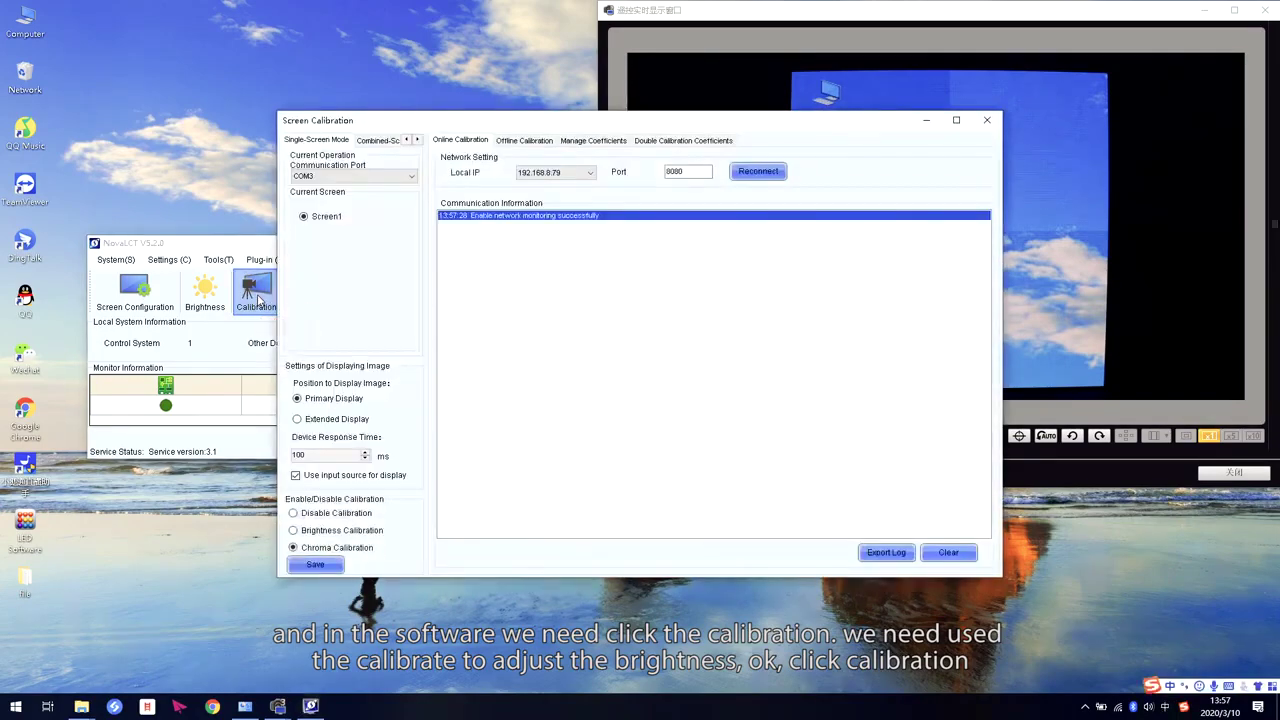
Step: Switch the screen to Chroma Calibration, save it to hardware, and show Manage Coefficients
left_click(295, 514)
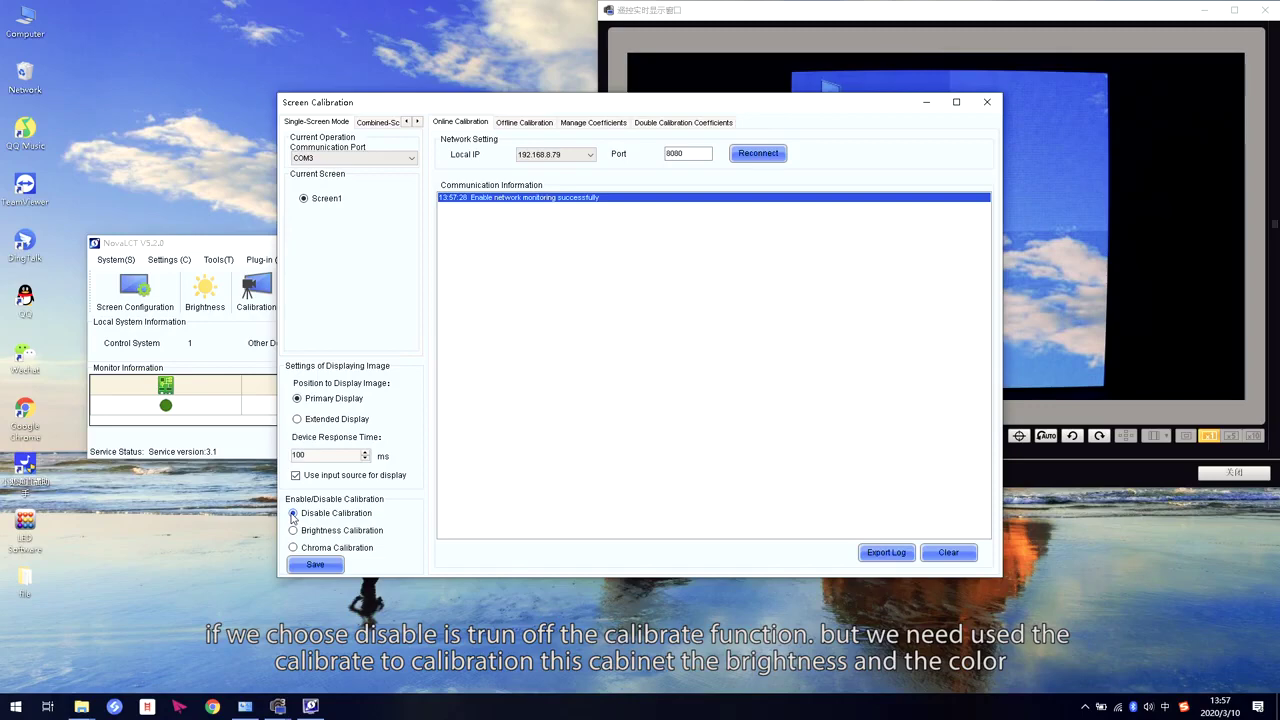
left_click(1068, 12)
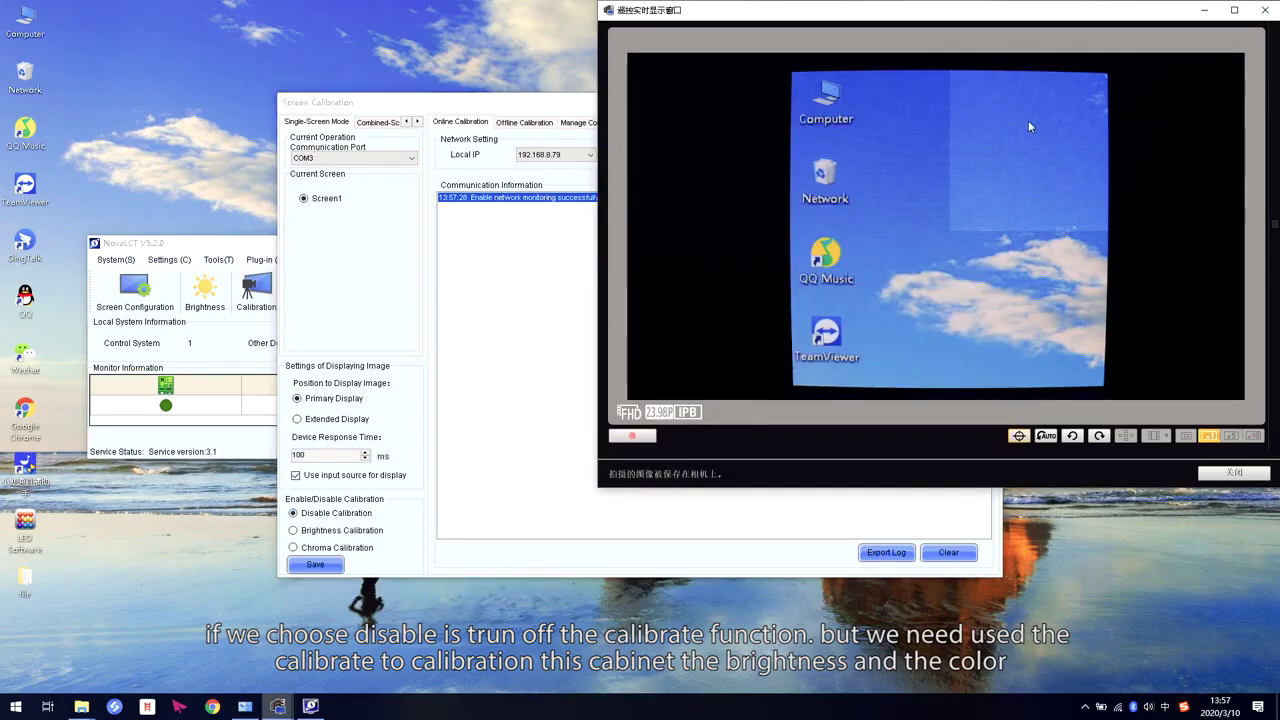
left_click(293, 548)
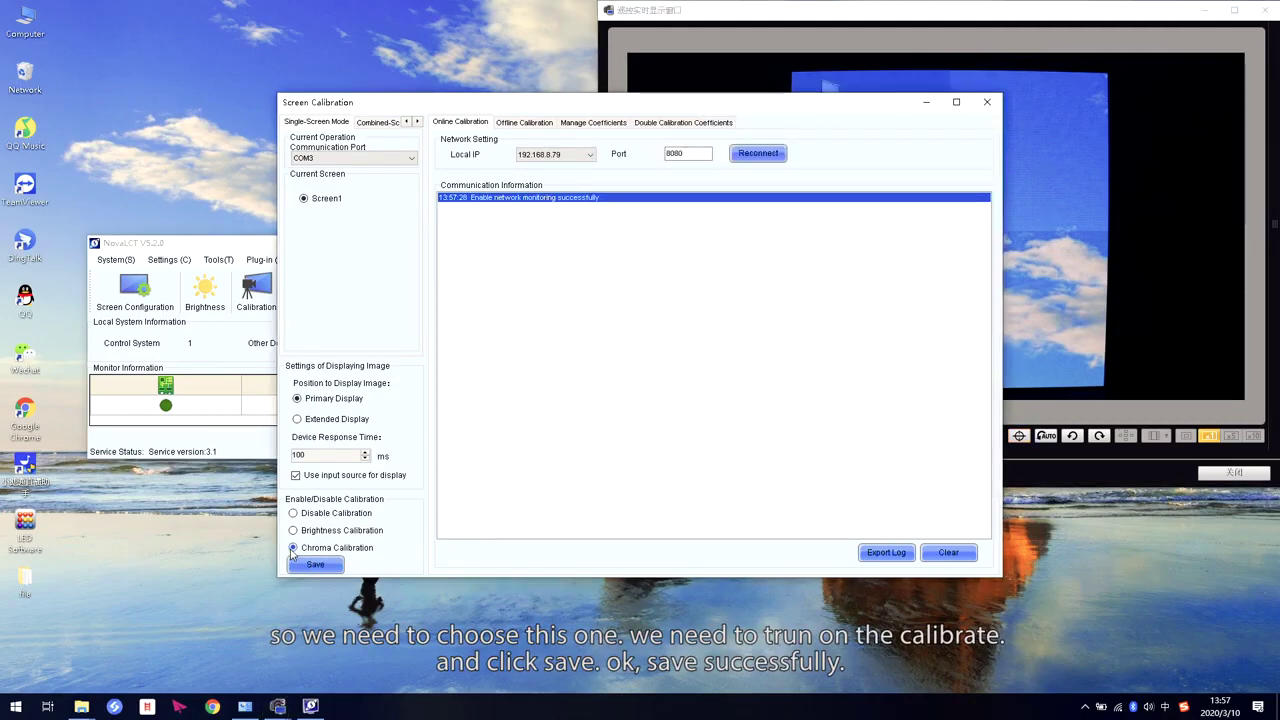
left_click(315, 564)
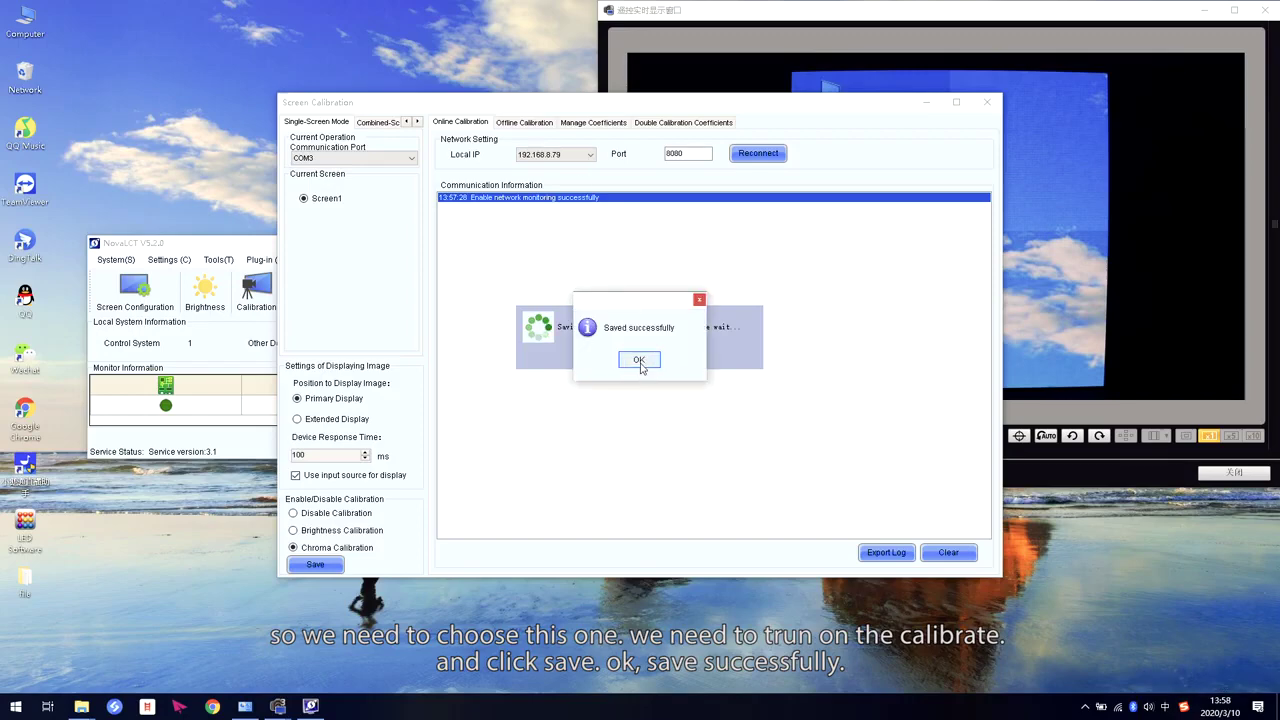
left_click(640, 362)
left_click_drag(684, 110, 438, 170)
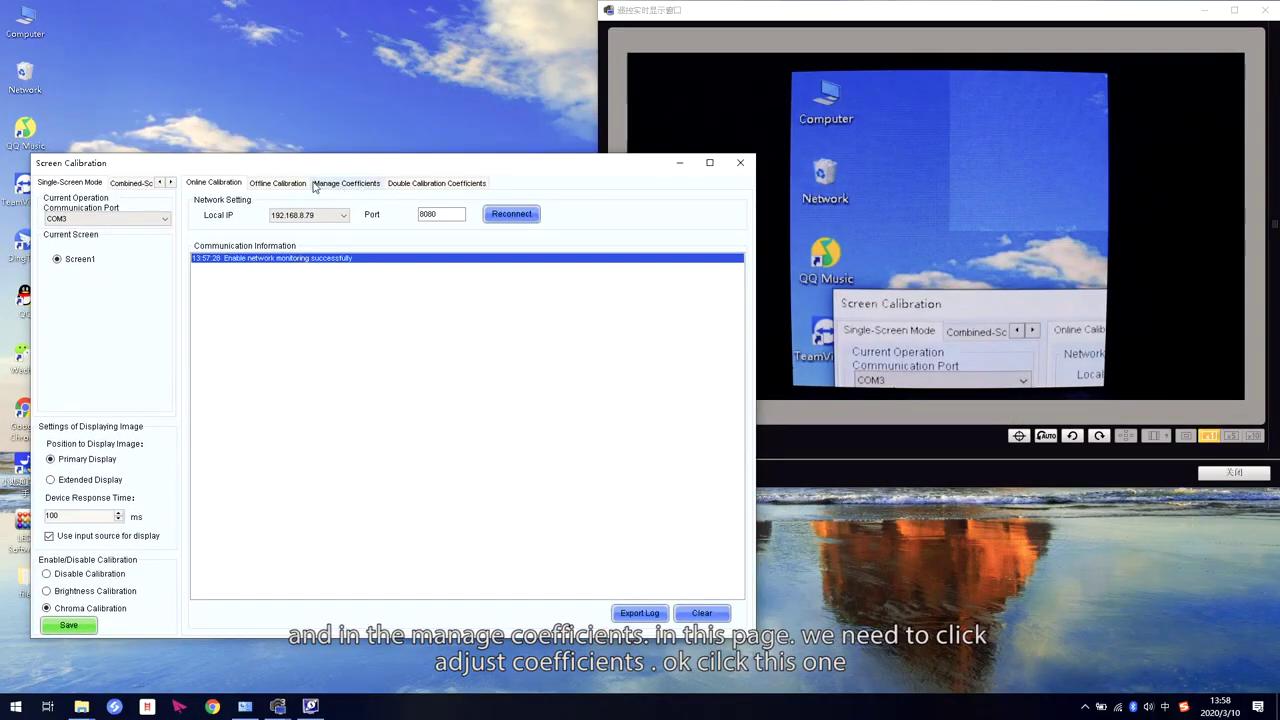
left_click(342, 186)
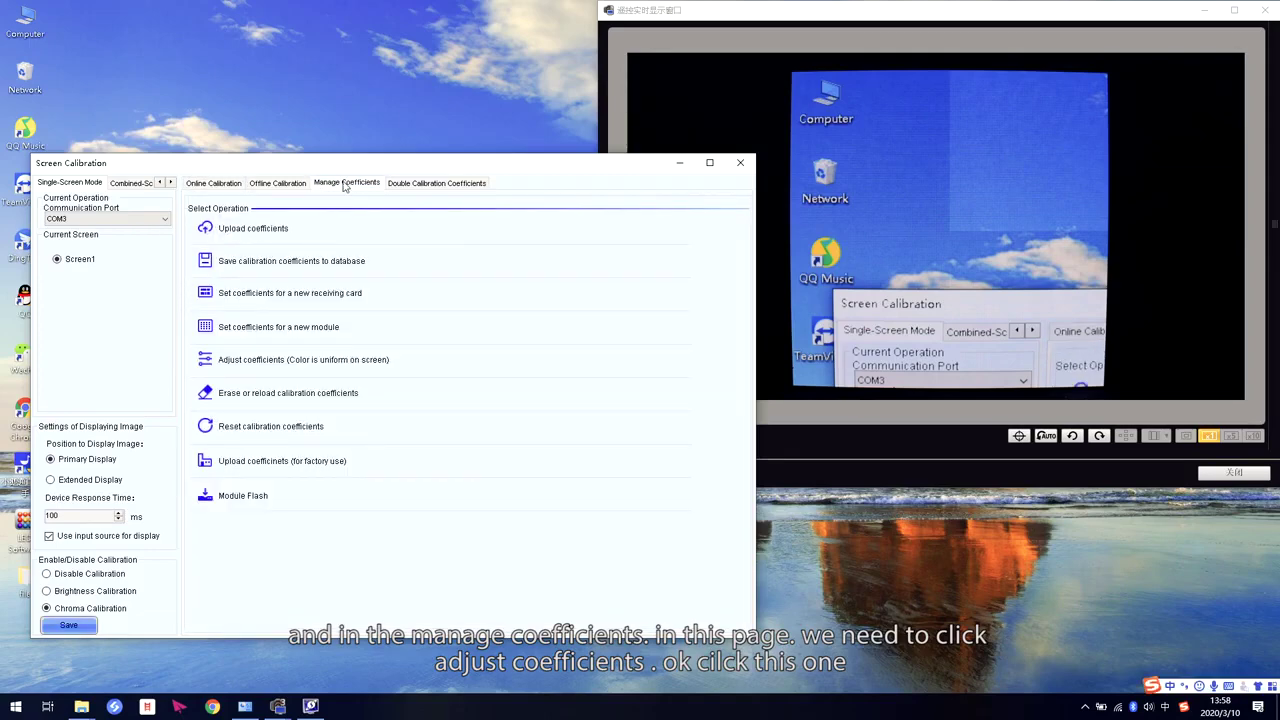
Step: Start Adjust coefficients (Color is uniform on screen) to reach the 2x2 cabinet grid
left_click(279, 362)
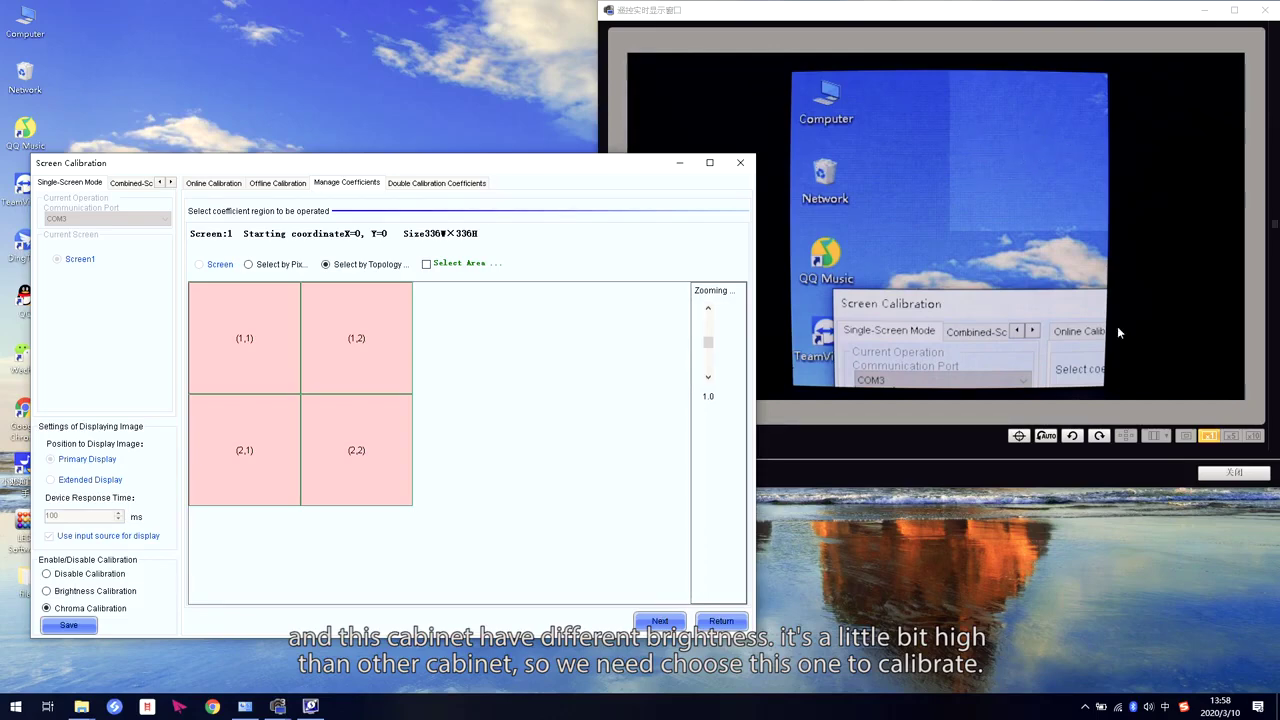
Step: Select cabinet (1,2) with Adjust Its Own Effect, reaching Red, Green, Blue at 100.0
left_click(388, 338)
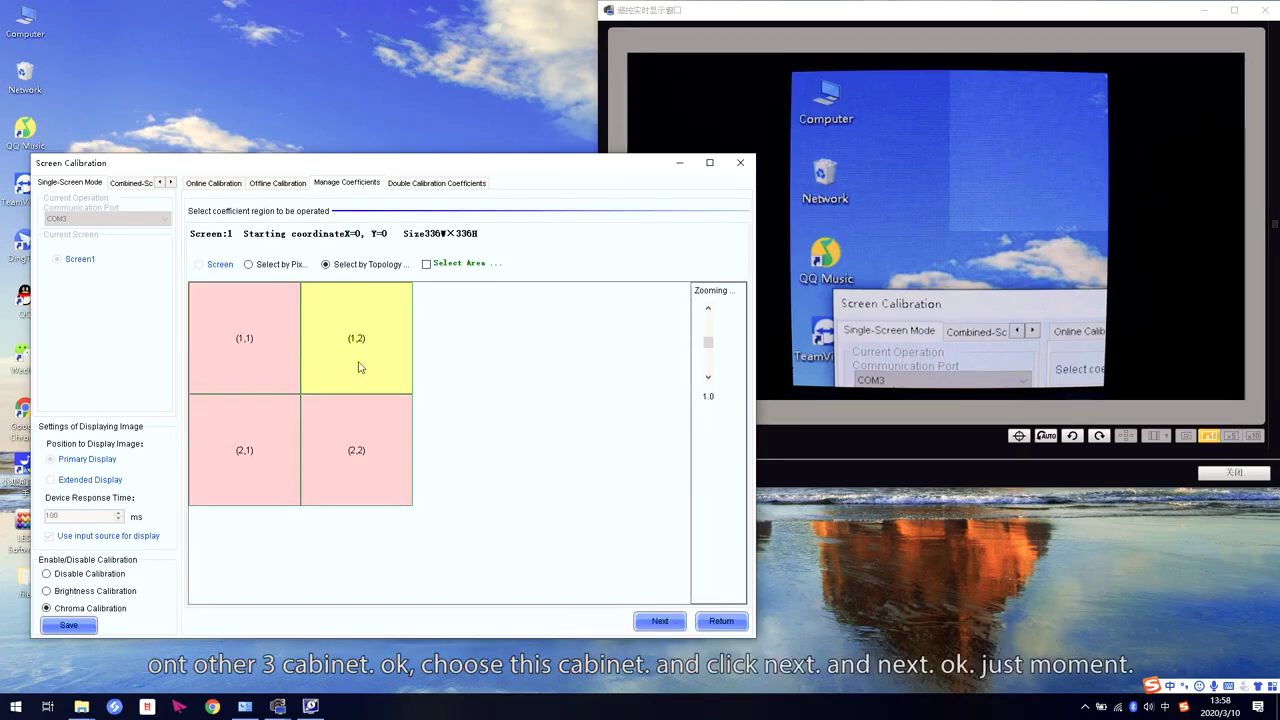
left_click(660, 621)
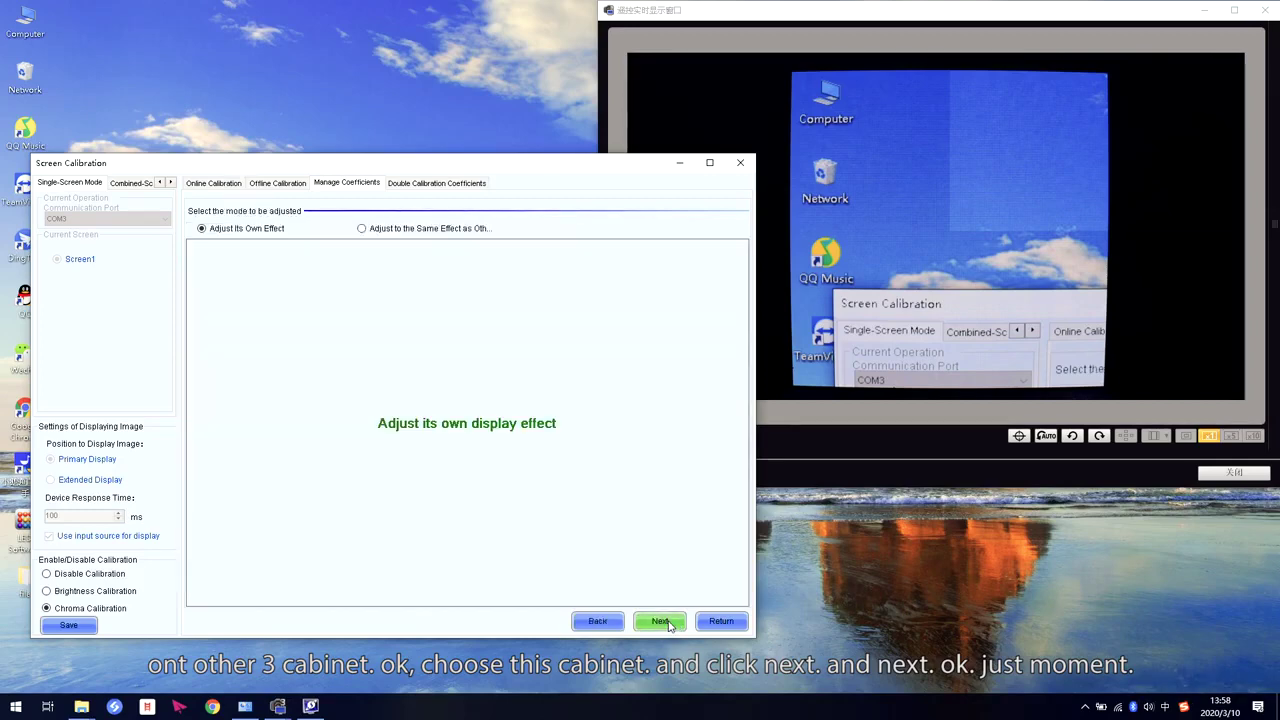
left_click(662, 622)
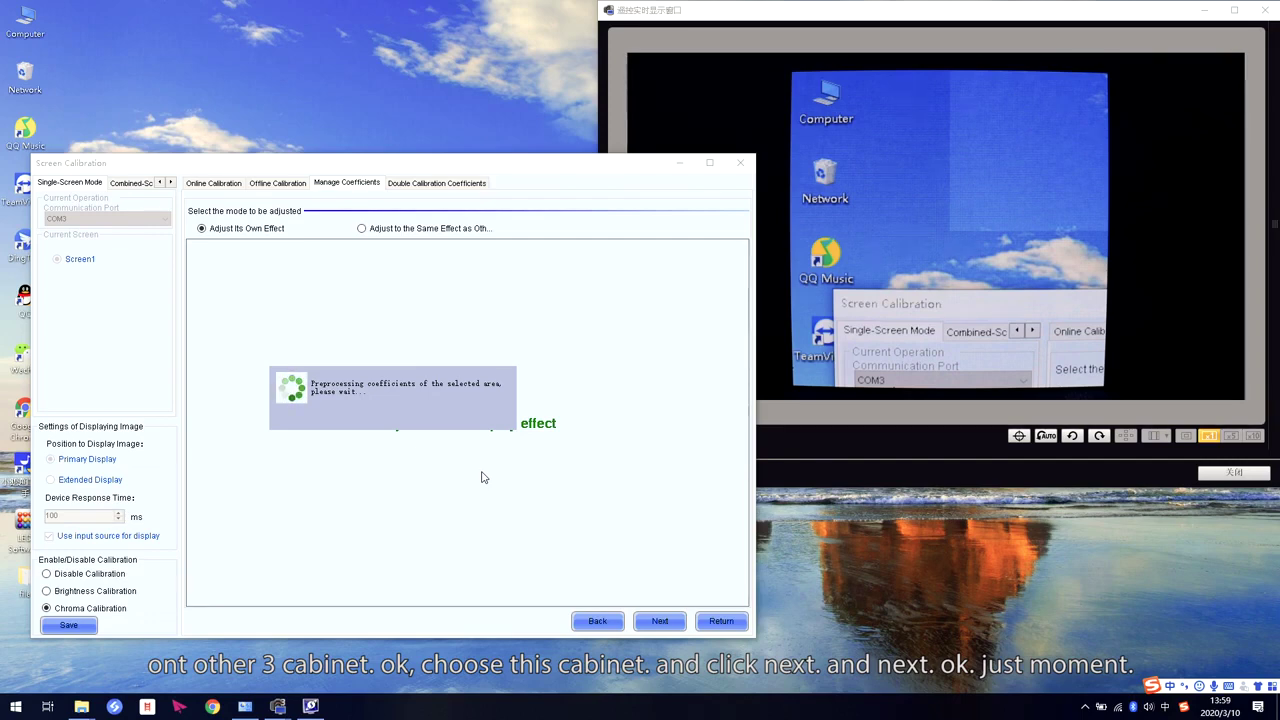
left_click(387, 421)
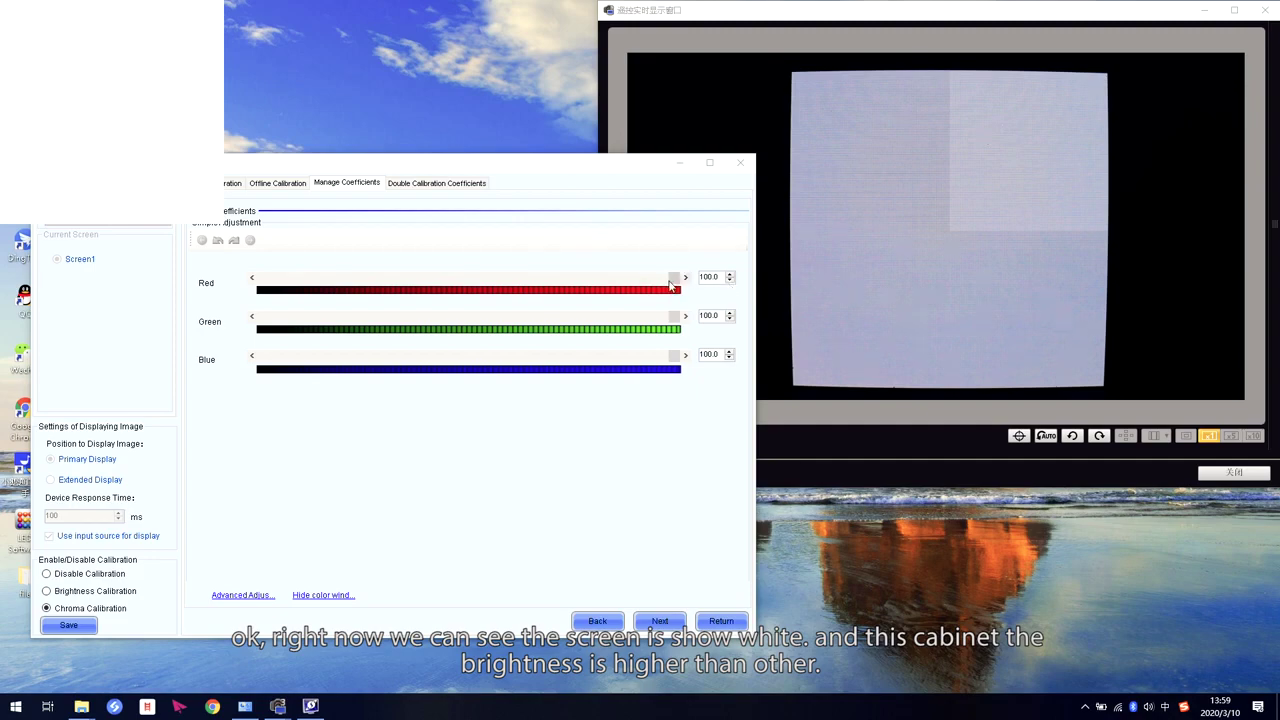
left_click_drag(518, 166, 604, 265)
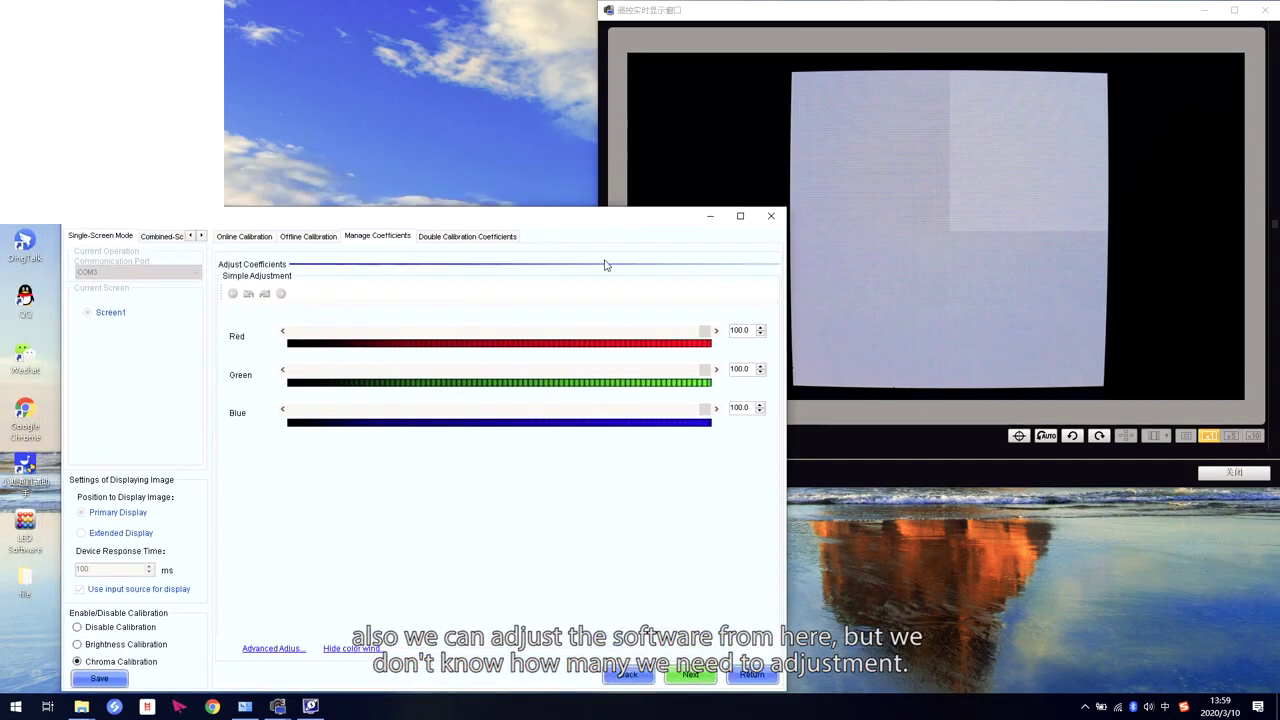
Step: Try a red coefficient of 49.7, restore it to 100.0, then enter Advanced Adjustment
left_click_drag(704, 333, 498, 334)
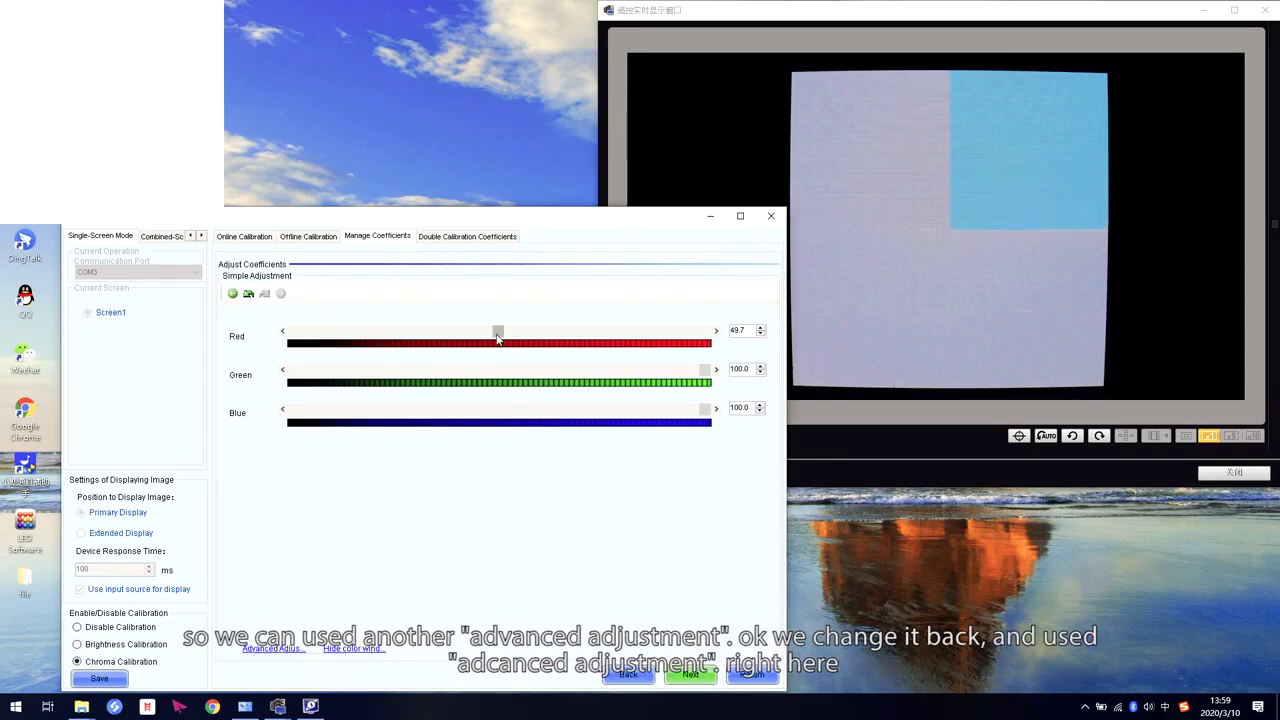
left_click_drag(502, 338, 716, 332)
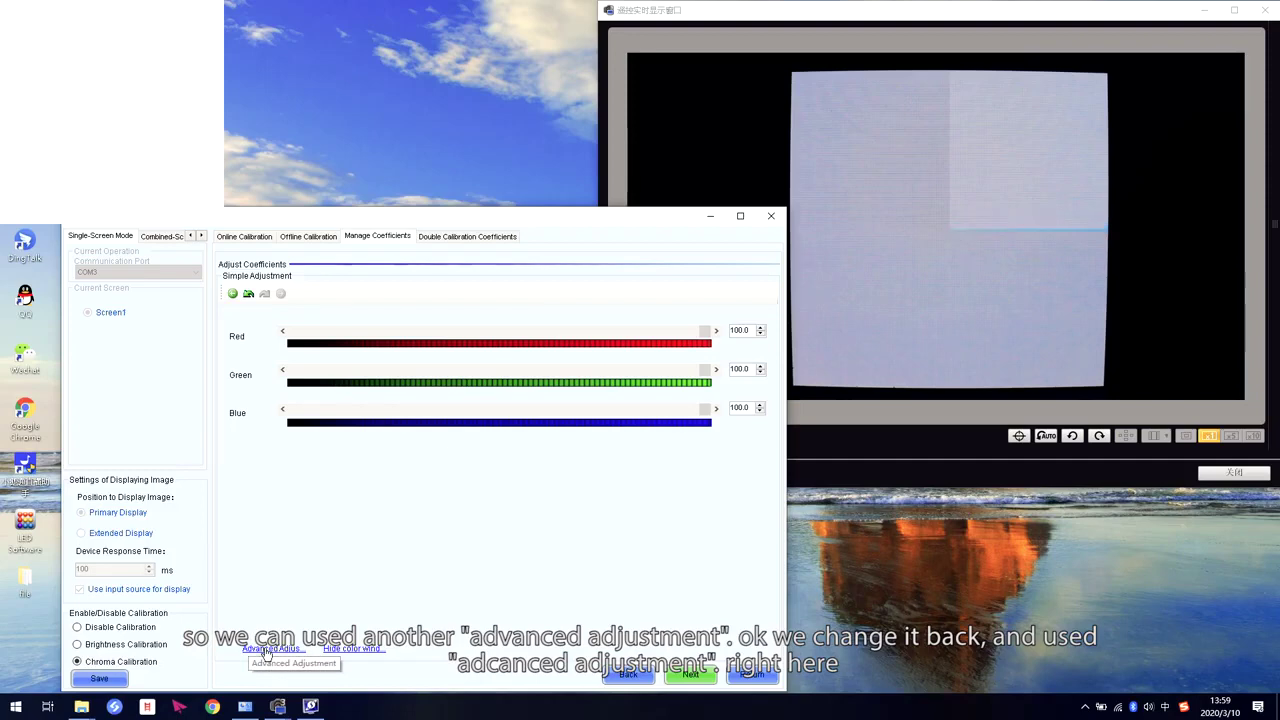
left_click(266, 652)
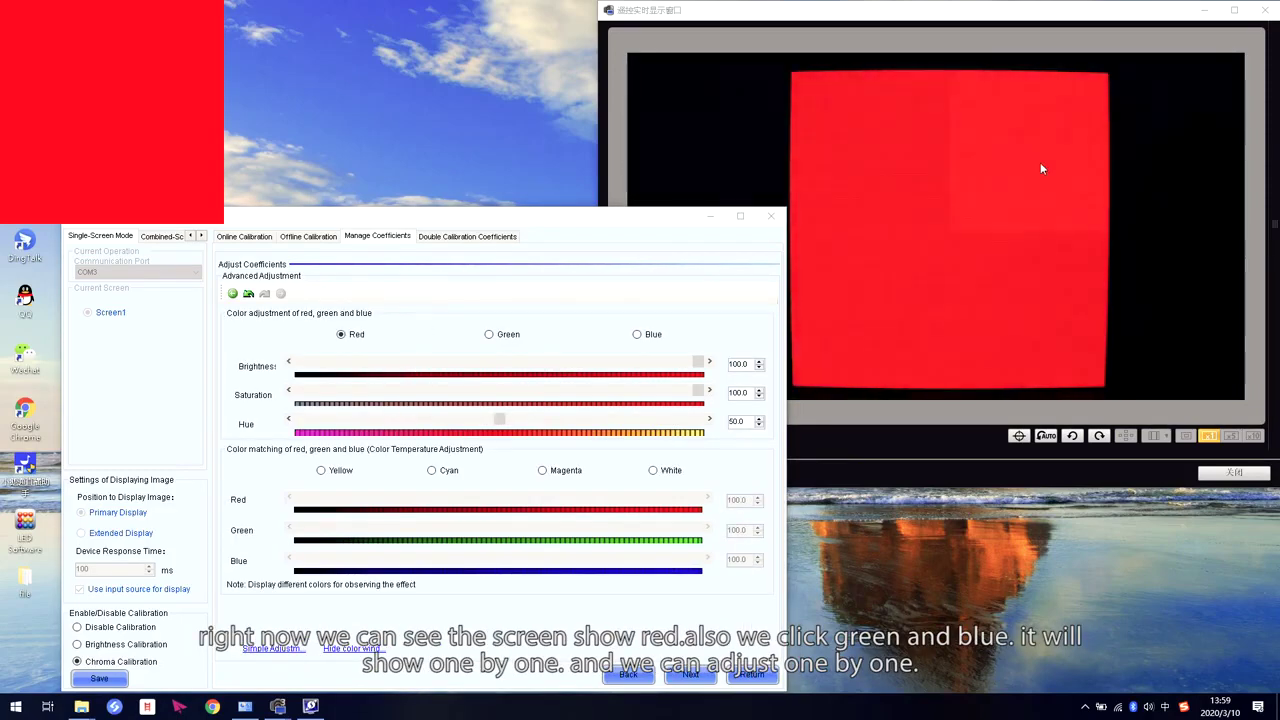
left_click(494, 337)
left_click(643, 336)
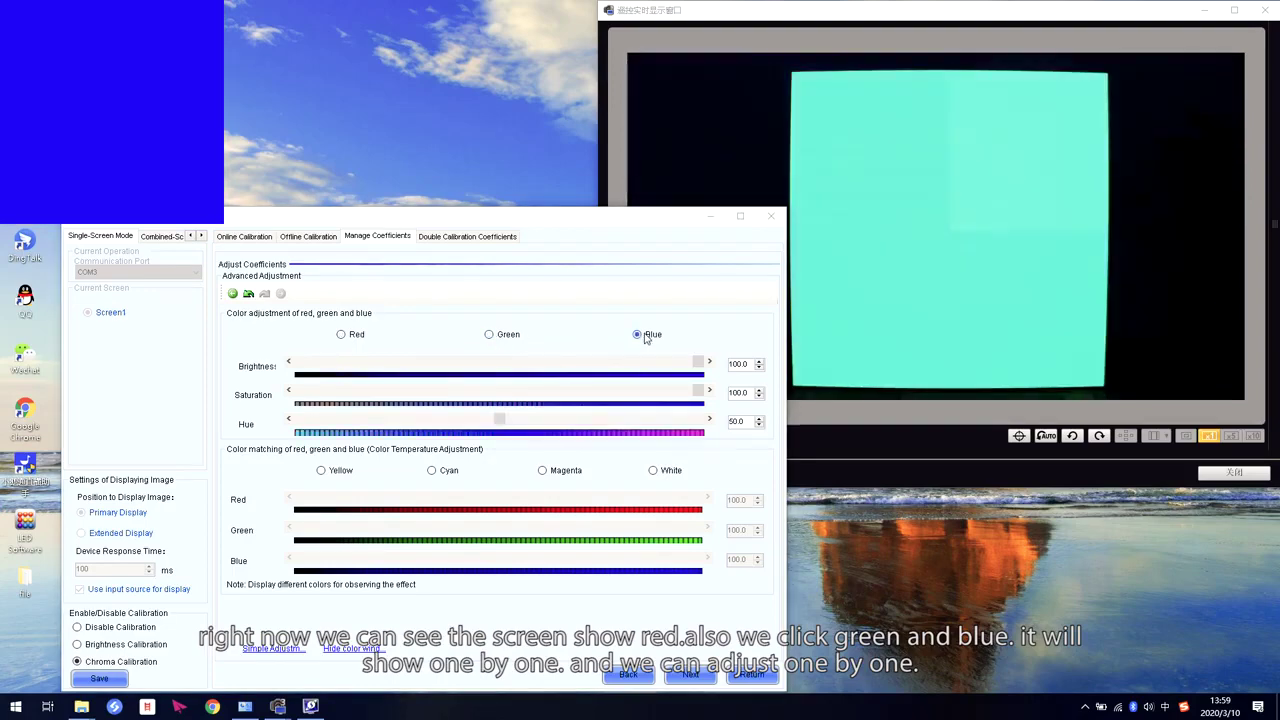
left_click(350, 339)
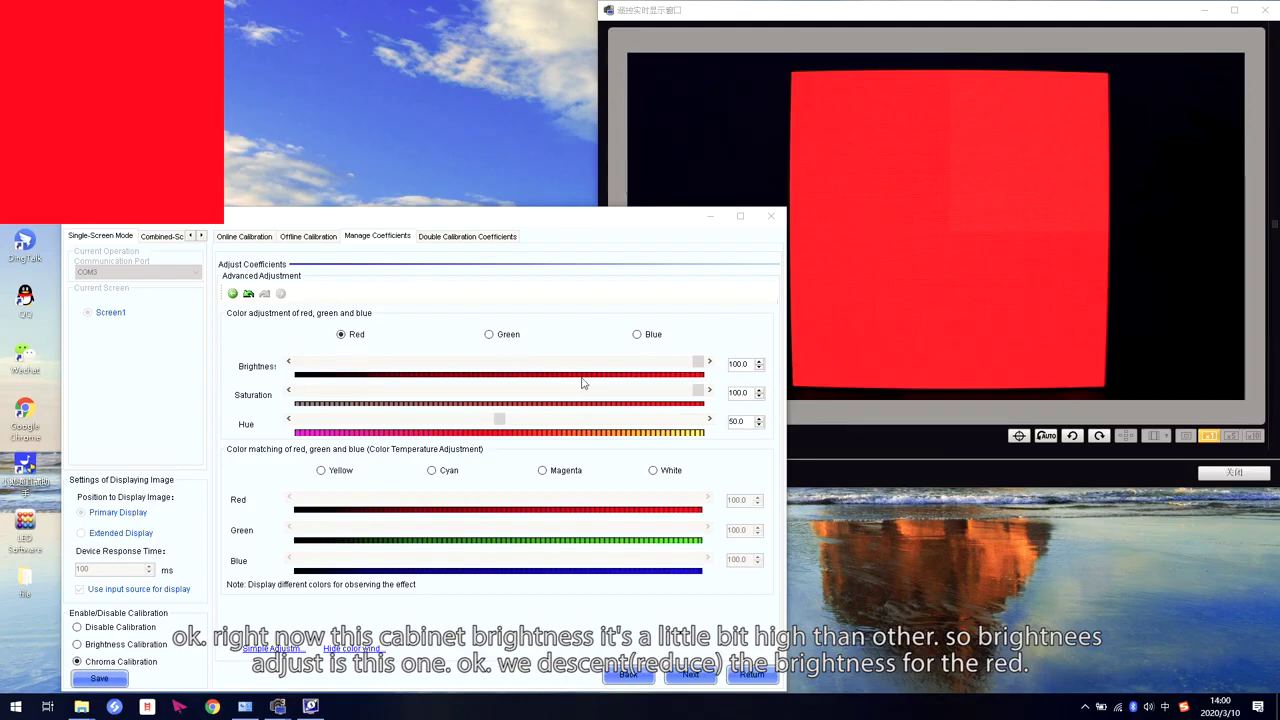
left_click(699, 363)
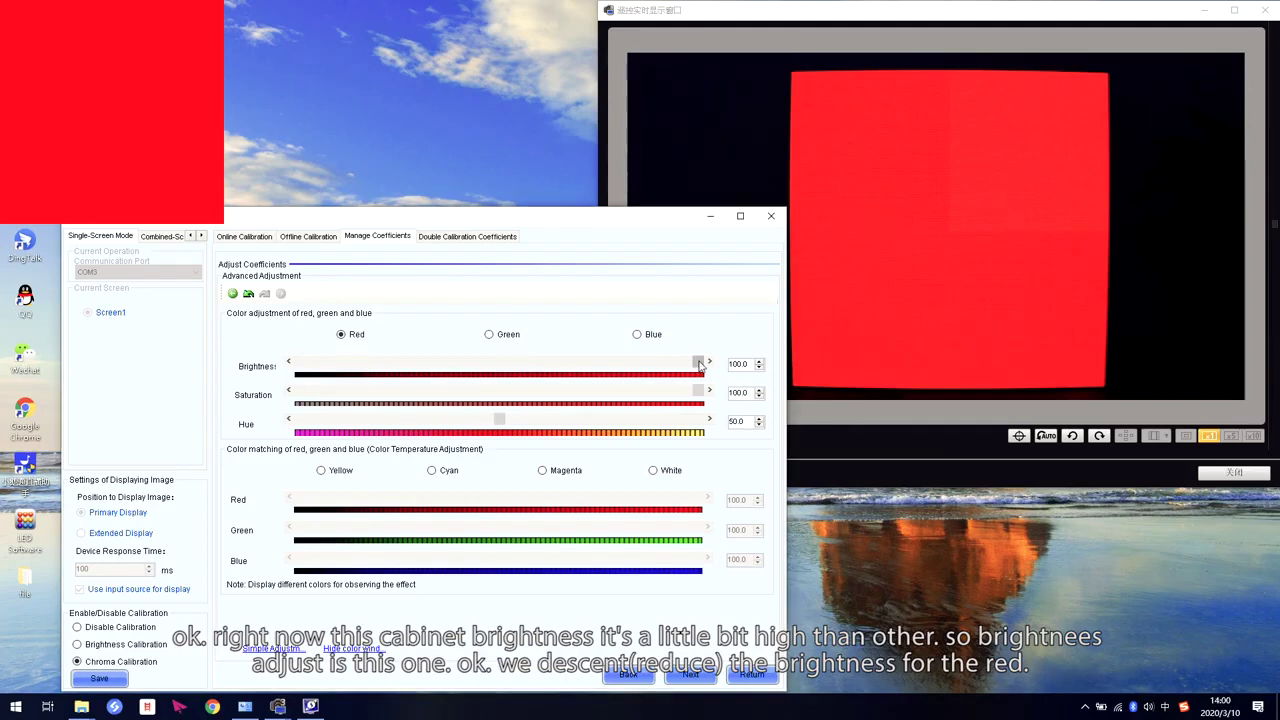
Step: Lower the cabinet's red Brightness to about 87.1, then fine-tune it up to 88.3
left_click_drag(699, 364, 647, 366)
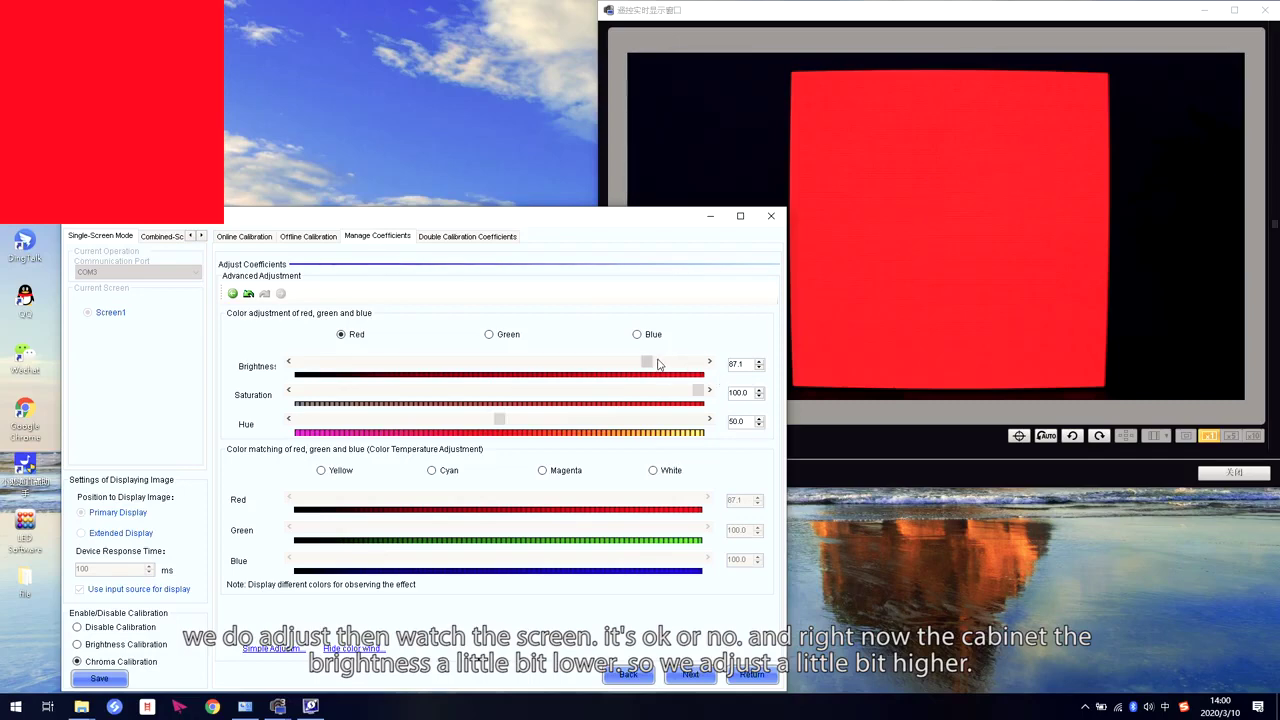
left_click_drag(650, 364, 654, 365)
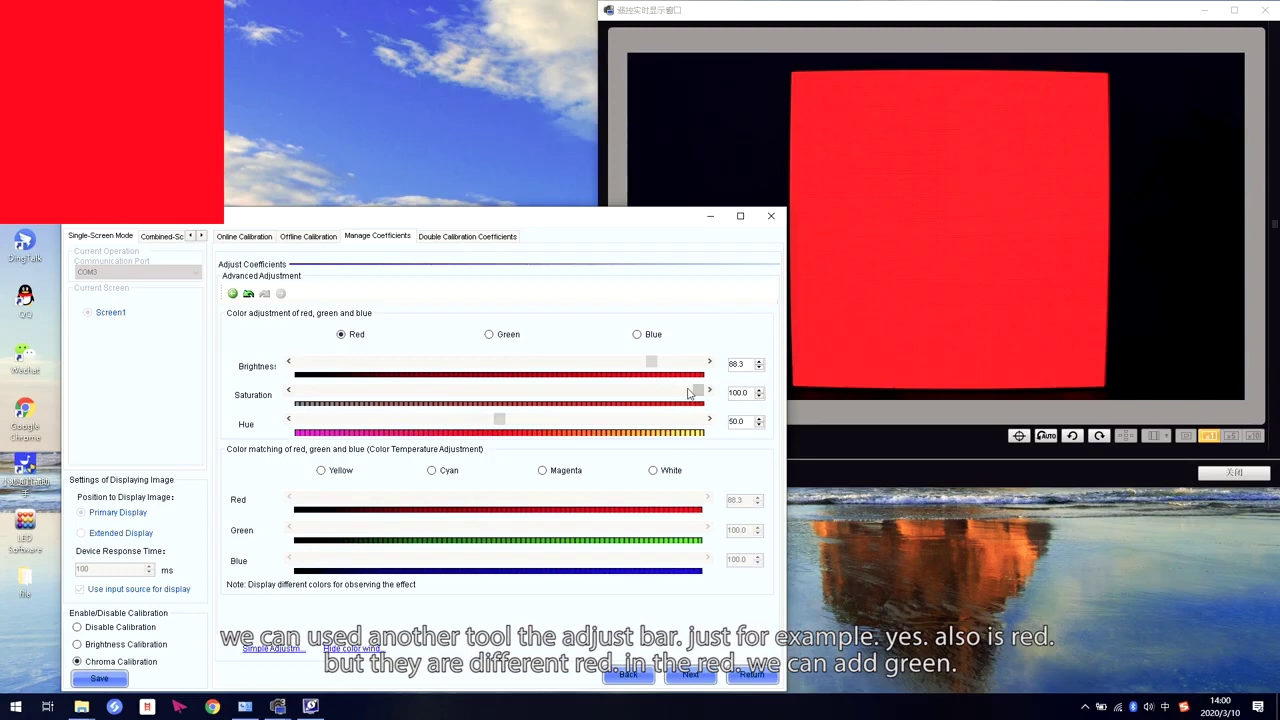
Step: Trial red Saturation 73.9 and Hue 69.3, then restore Saturation to 100
left_click_drag(701, 393, 596, 390)
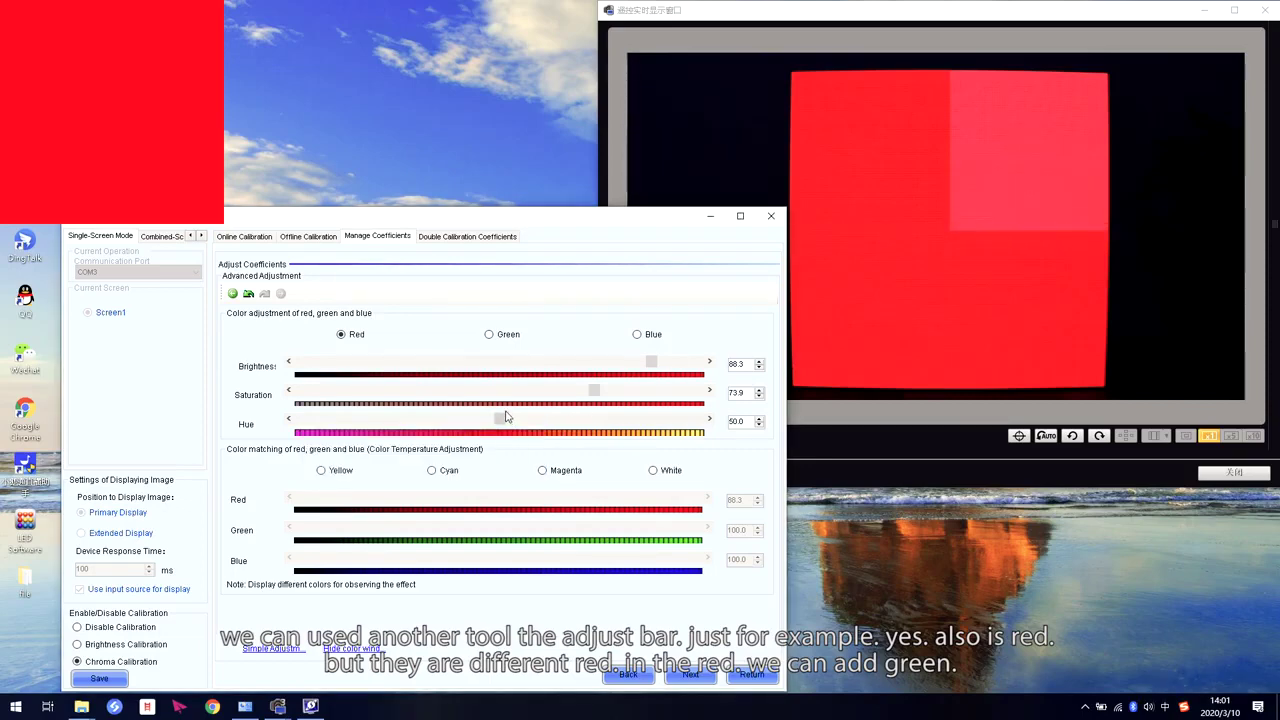
left_click_drag(500, 420, 575, 423)
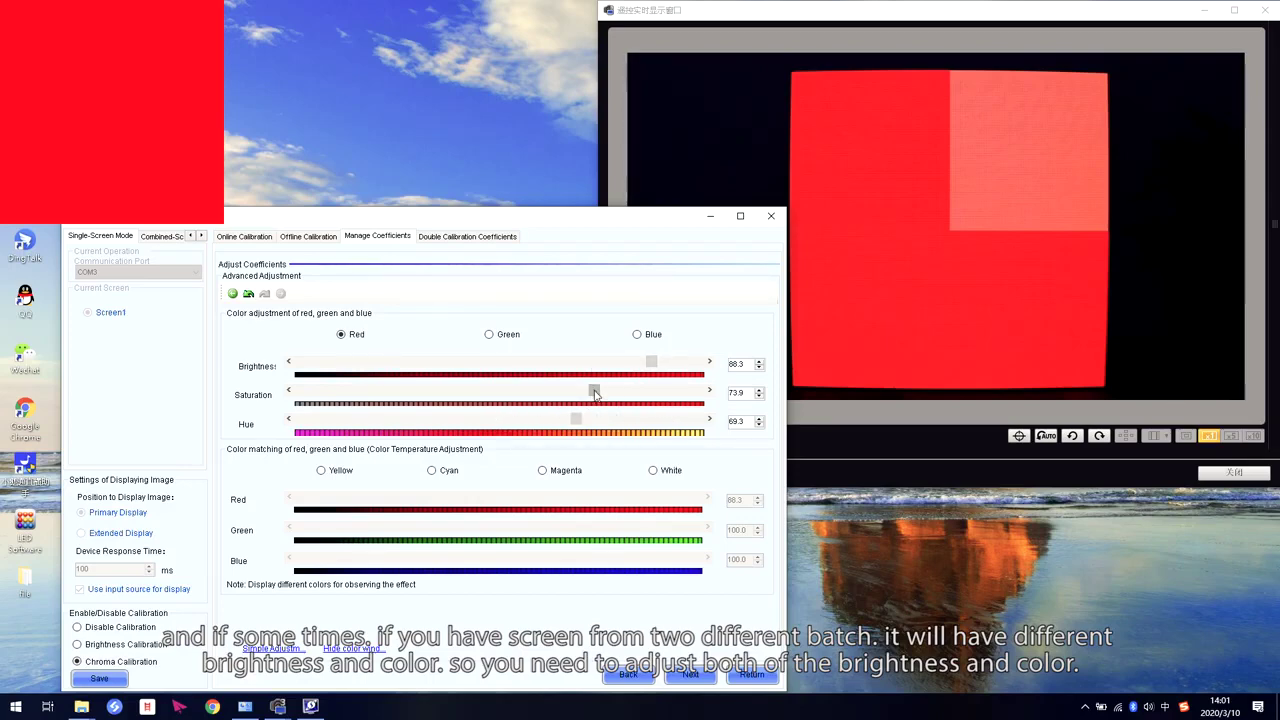
left_click_drag(595, 393, 708, 394)
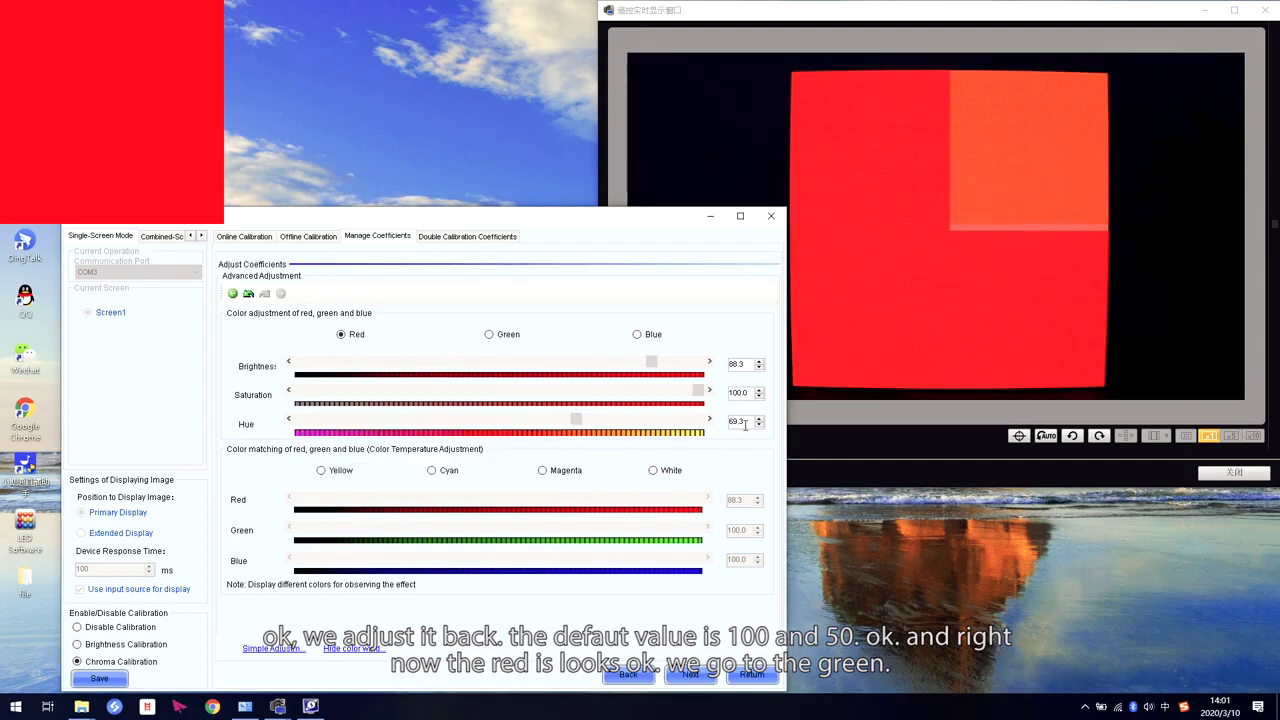
Step: Reset the red Hue to 50 and switch to the Green channel
left_click_drag(747, 423, 712, 420)
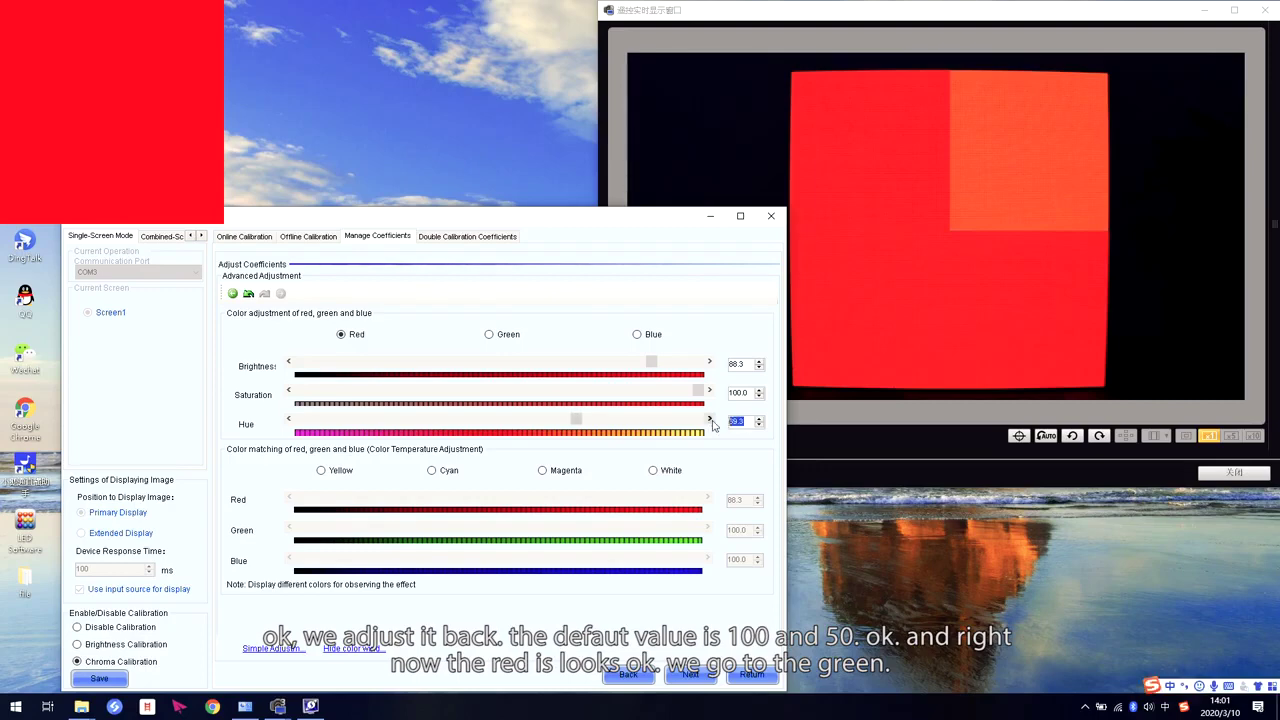
type("50")
key("Return")
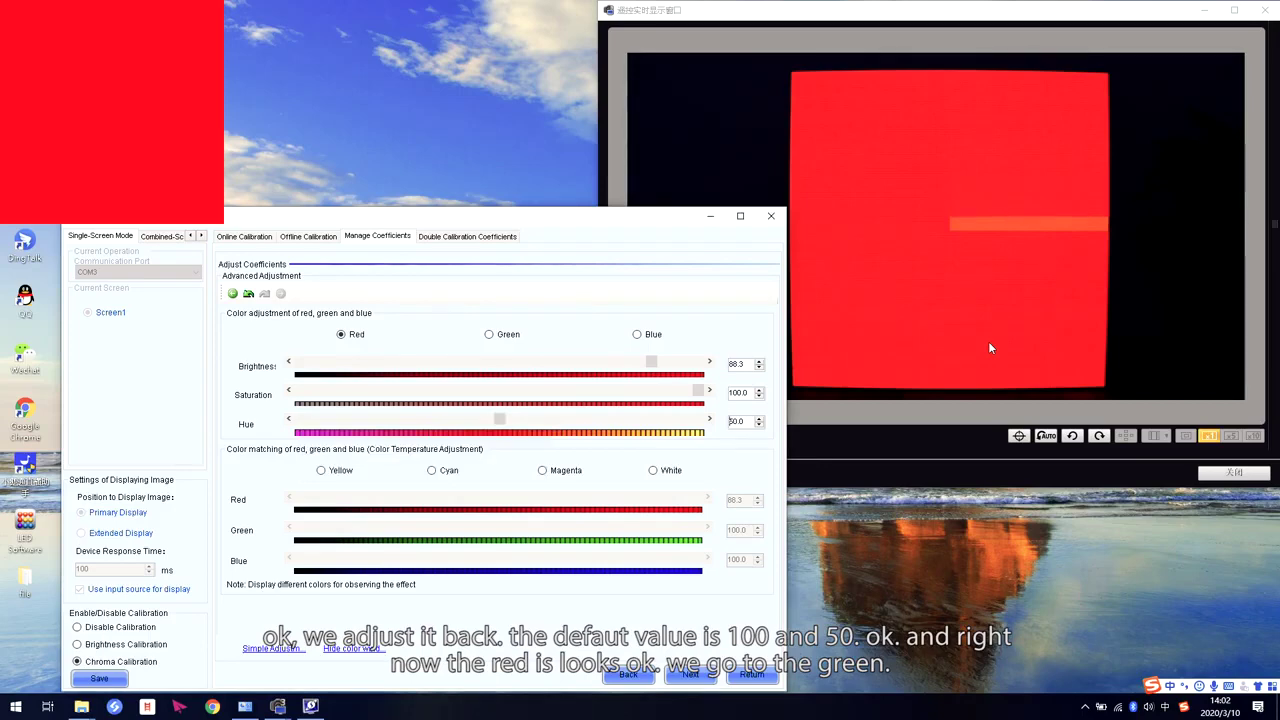
left_click(490, 335)
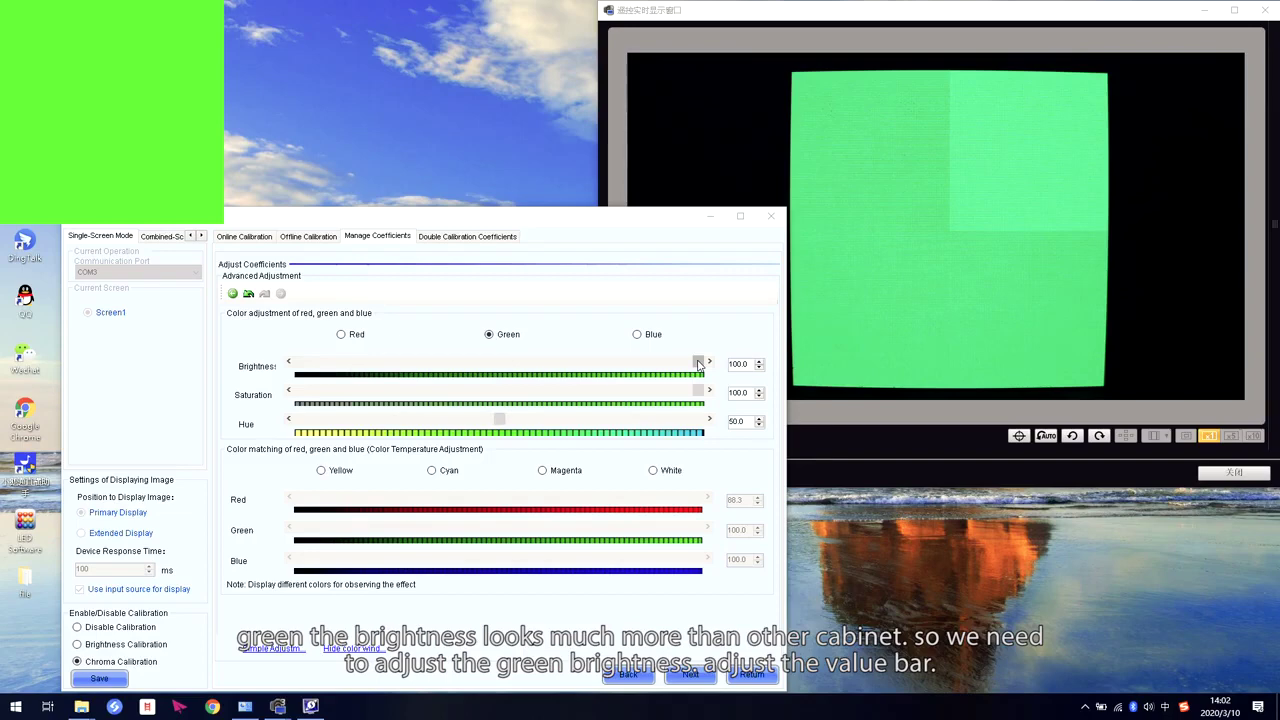
Step: Lower the cabinet's green Brightness in two moves until it reads 84.6
left_click_drag(698, 365, 651, 366)
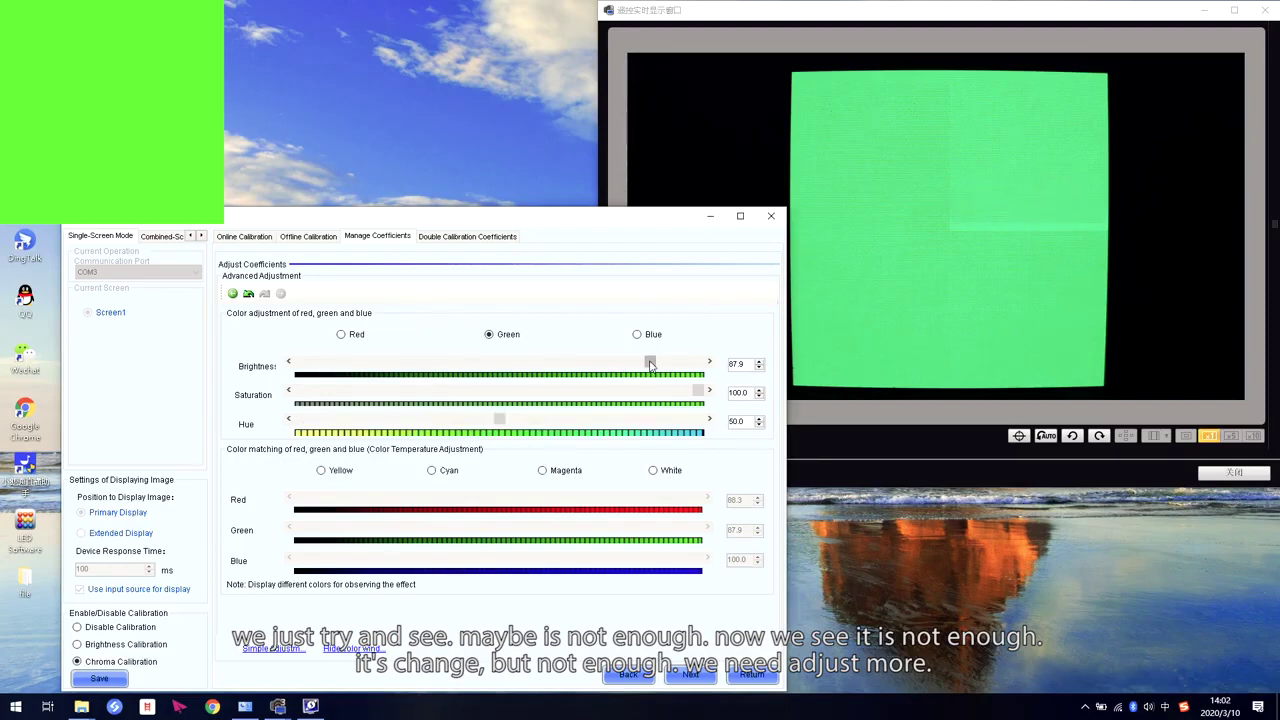
left_click_drag(650, 365, 637, 365)
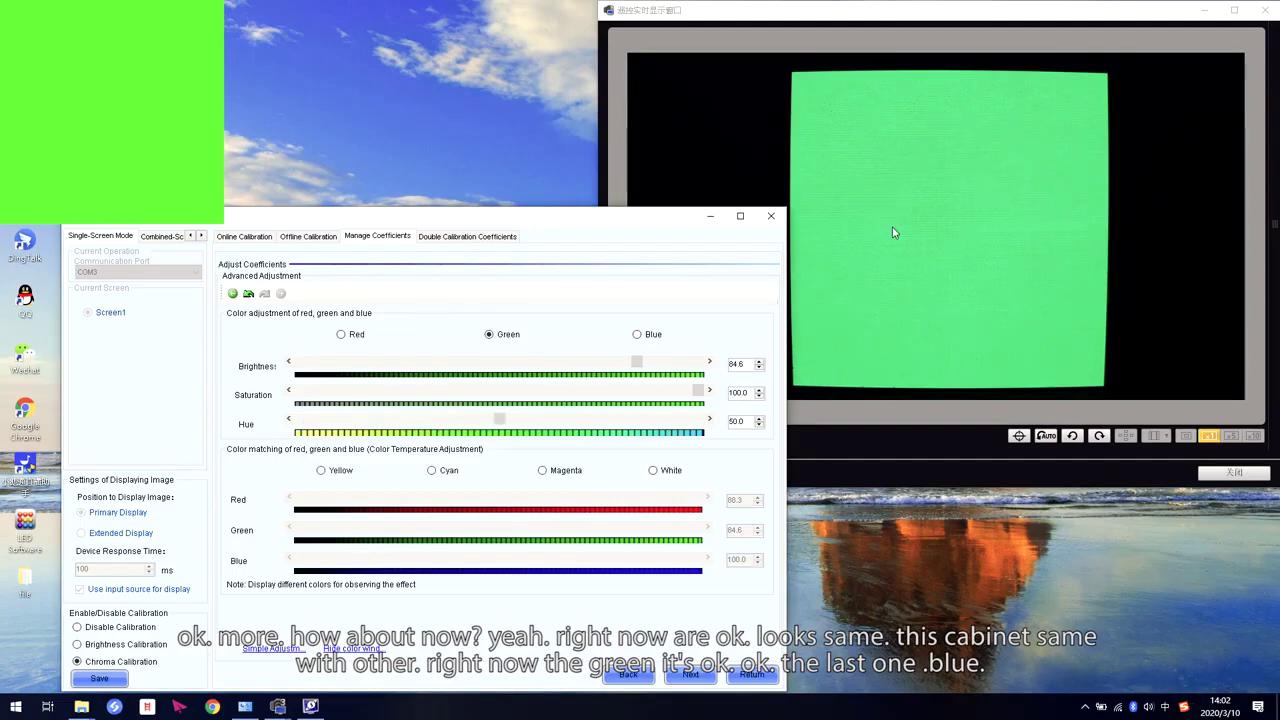
Step: Select the Blue channel, lower its brightness to 83.6, then show yellow to compare cabinets
left_click(637, 335)
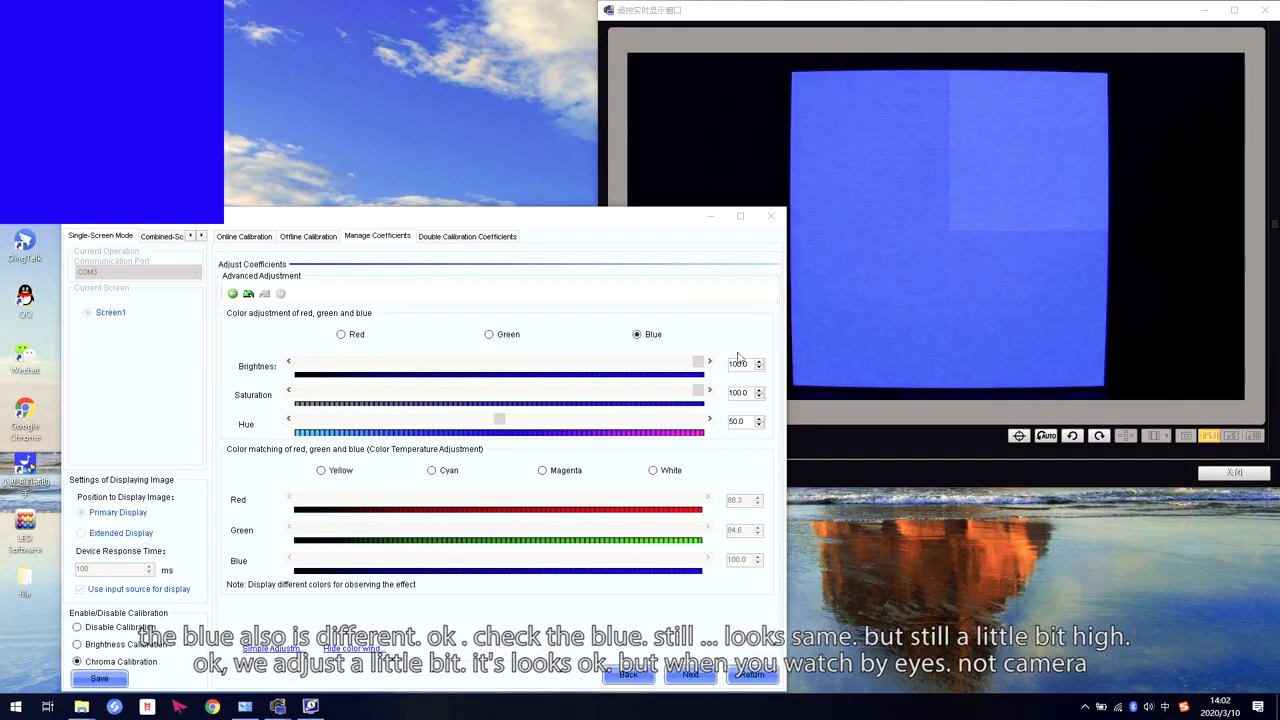
left_click_drag(698, 362, 646, 369)
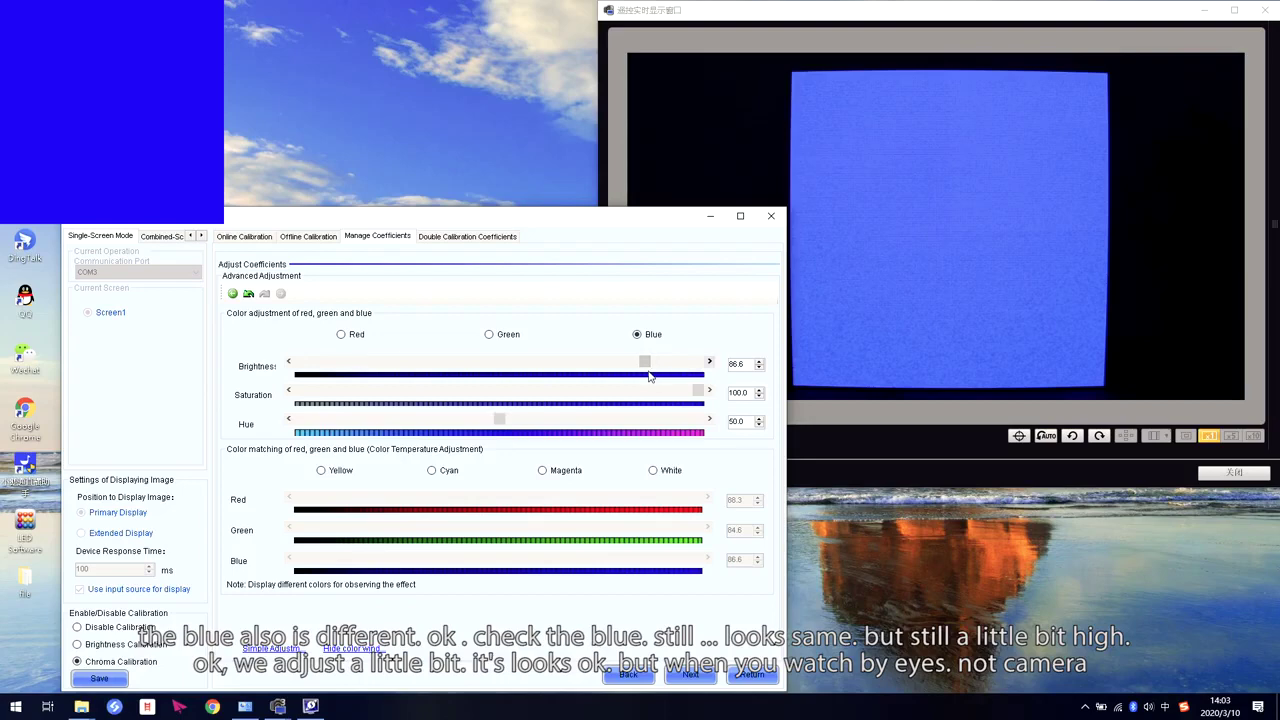
scroll(640, 366, "down", 1)
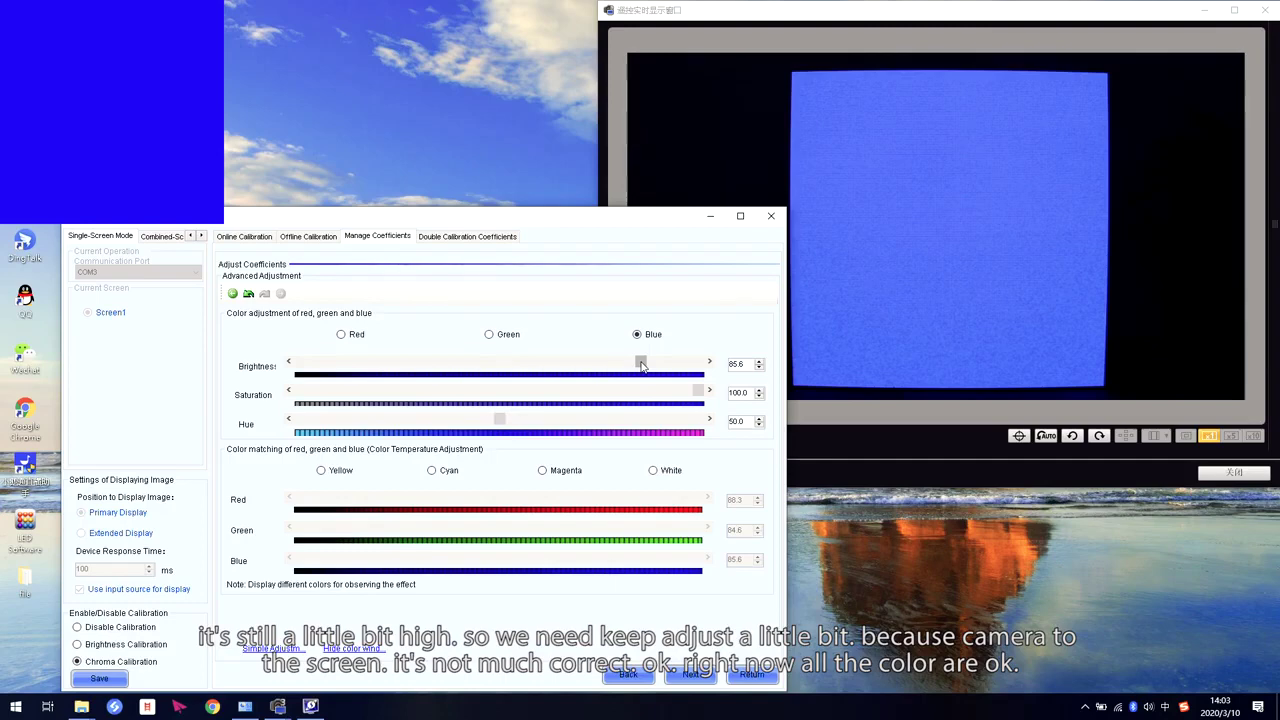
left_click_drag(641, 366, 633, 366)
left_click(321, 471)
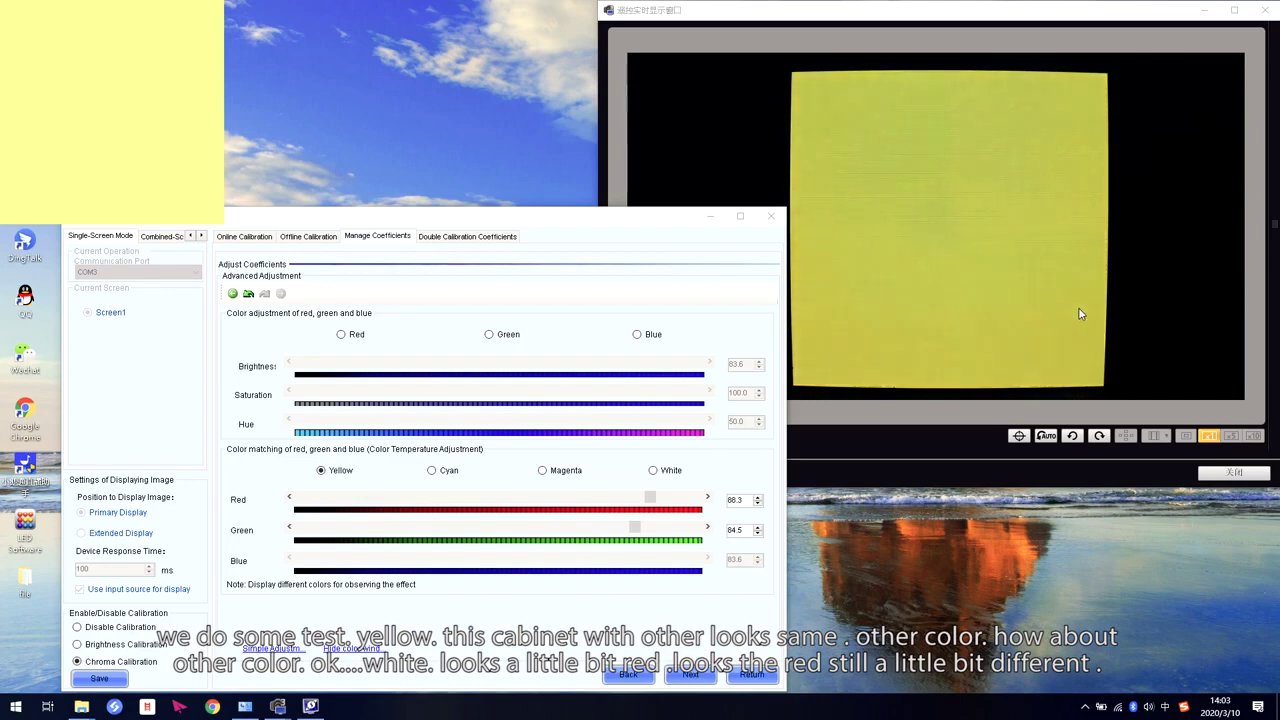
Step: Cycle through cyan, magenta and white test colours, then reselect the Red channel
left_click(445, 476)
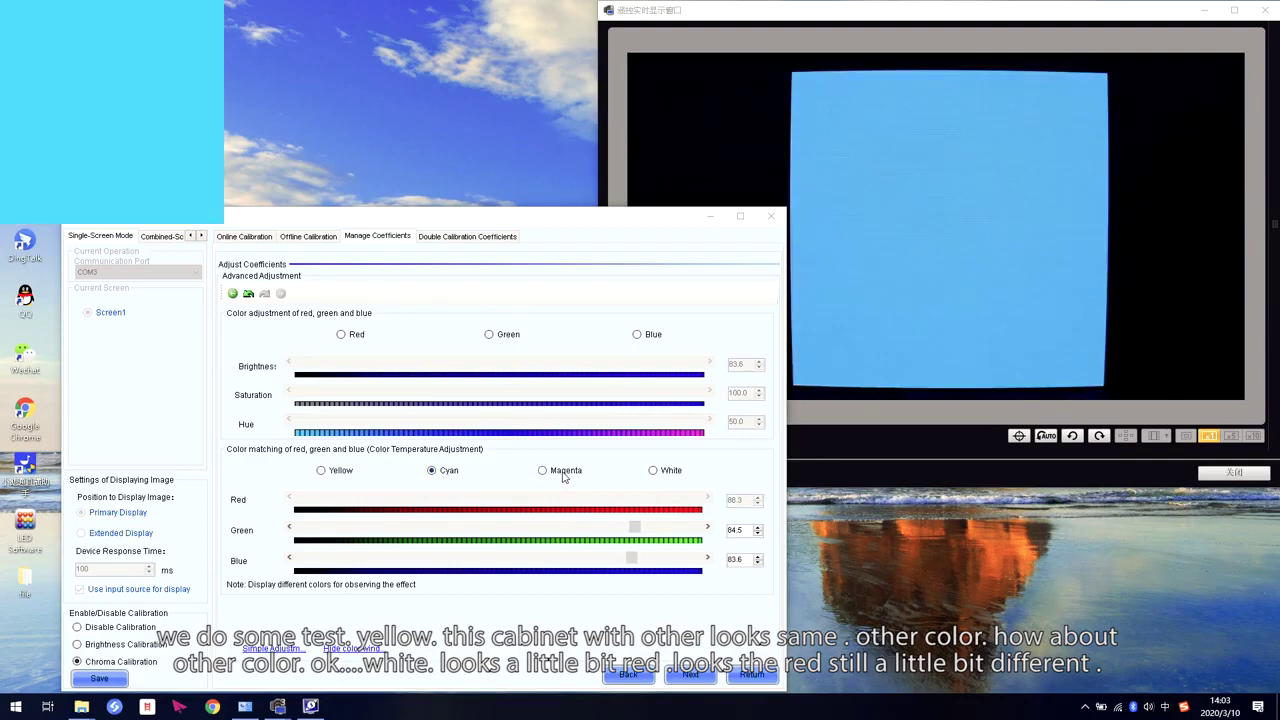
left_click(563, 478)
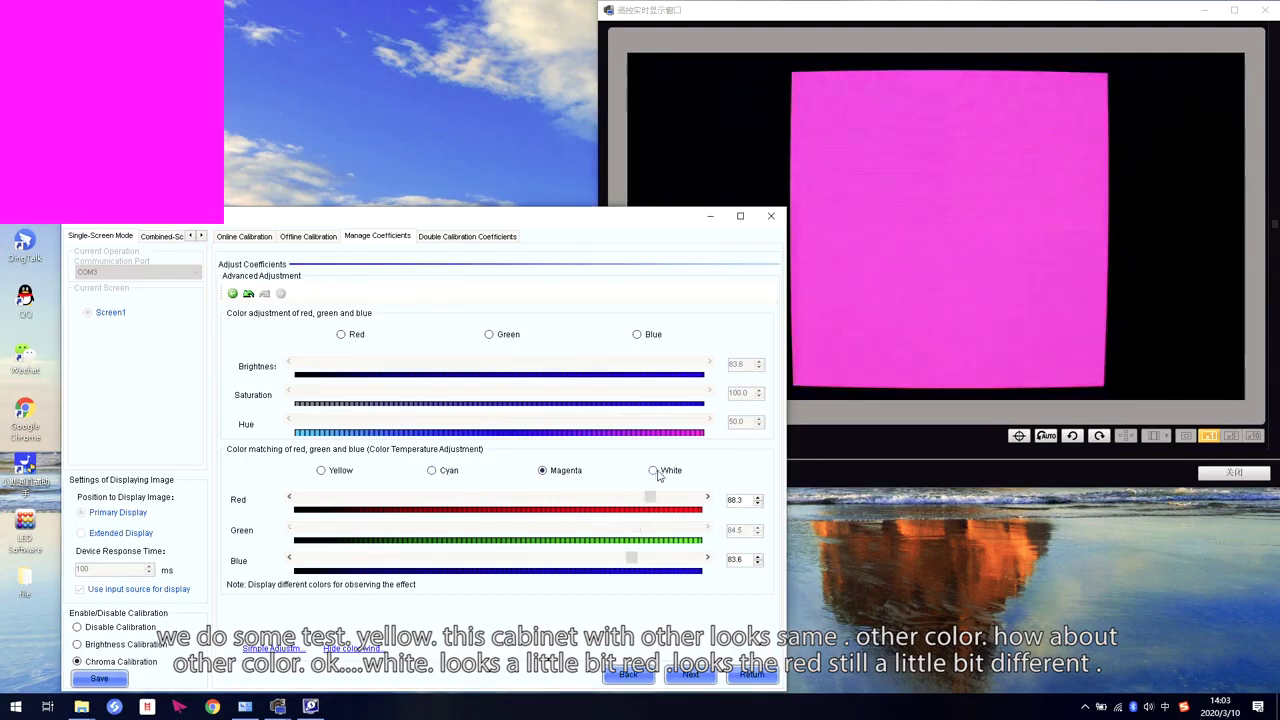
left_click(653, 472)
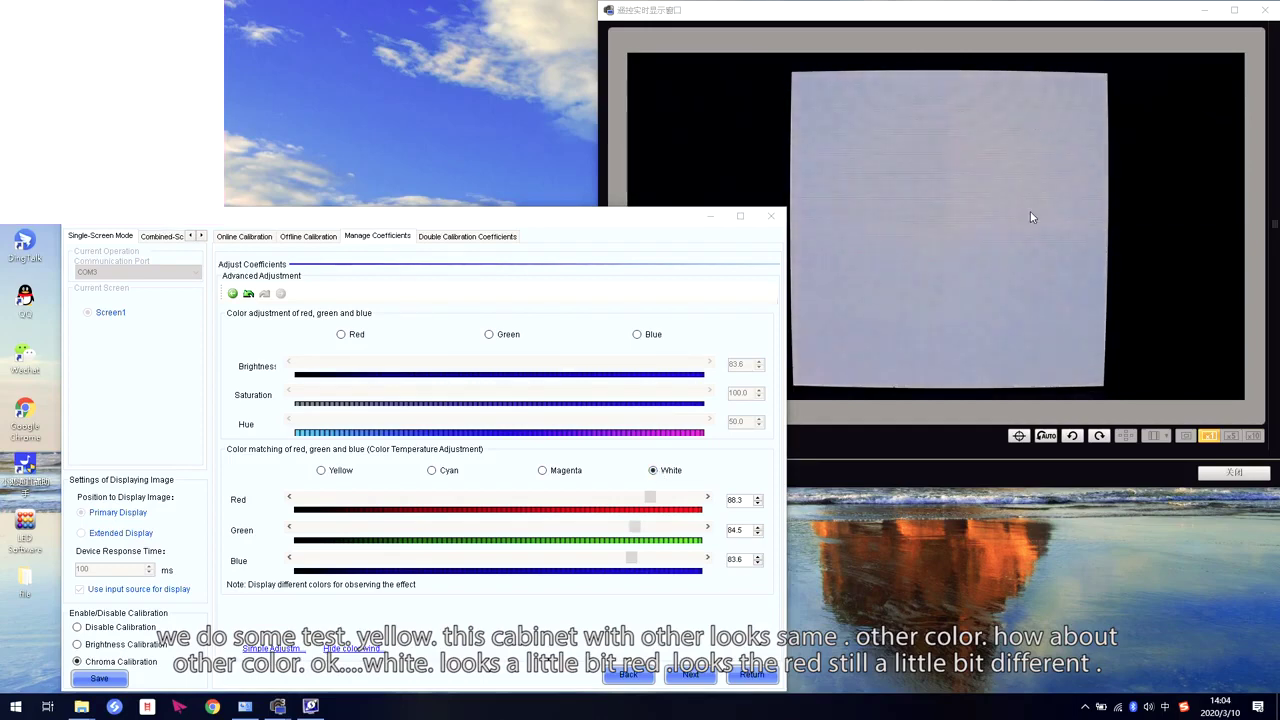
left_click(341, 334)
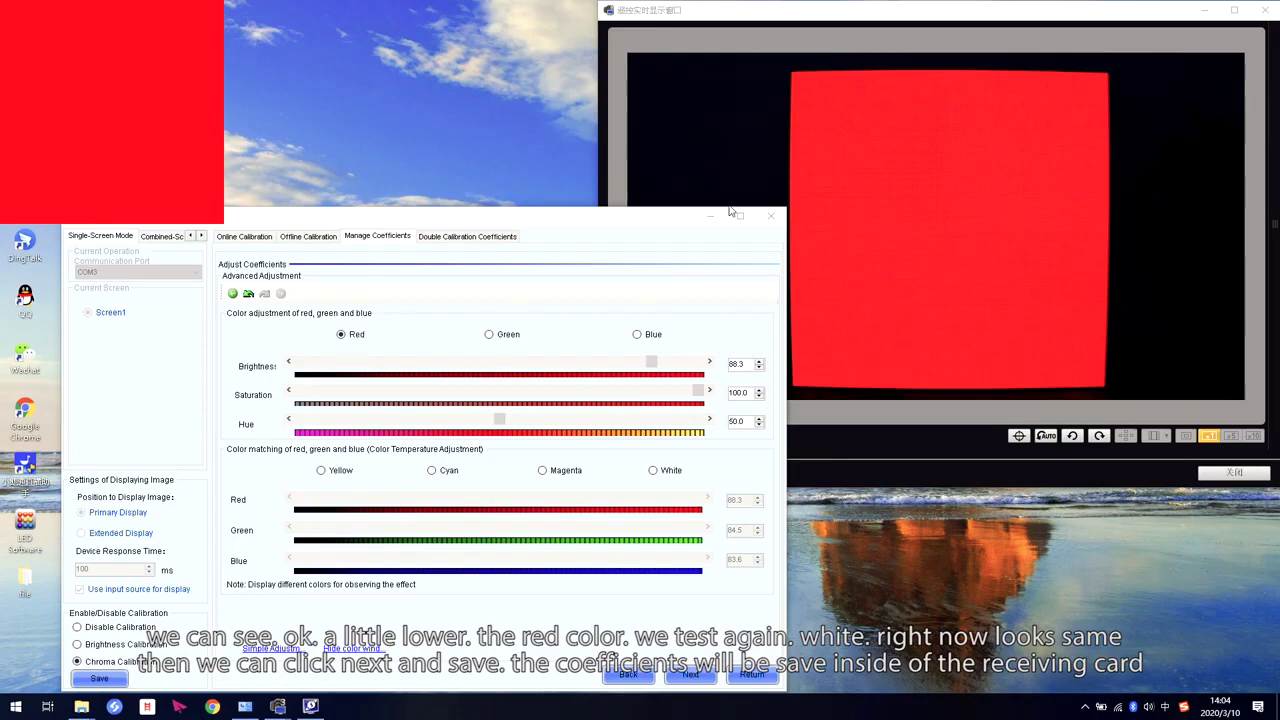
Step: Lower red brightness to 85.9, recheck in white, magenta, yellow and cyan, then continue
left_click(651, 363)
left_click_drag(651, 363, 642, 364)
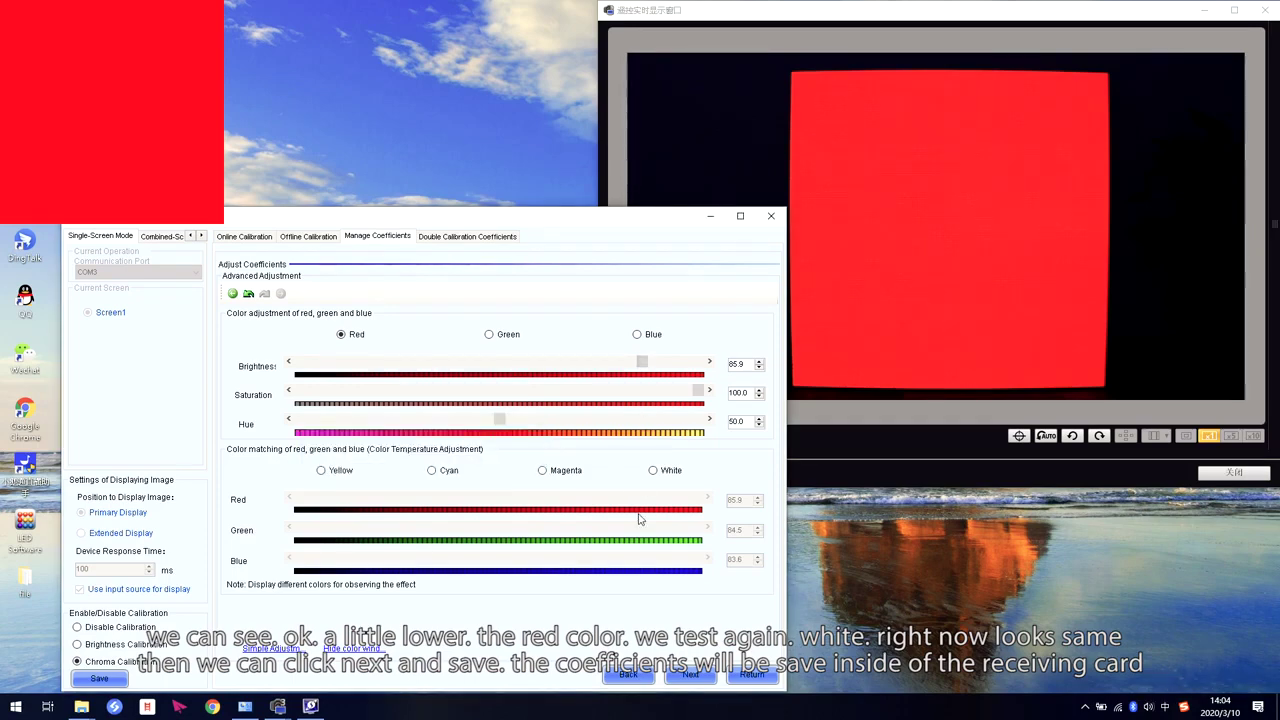
left_click(653, 471)
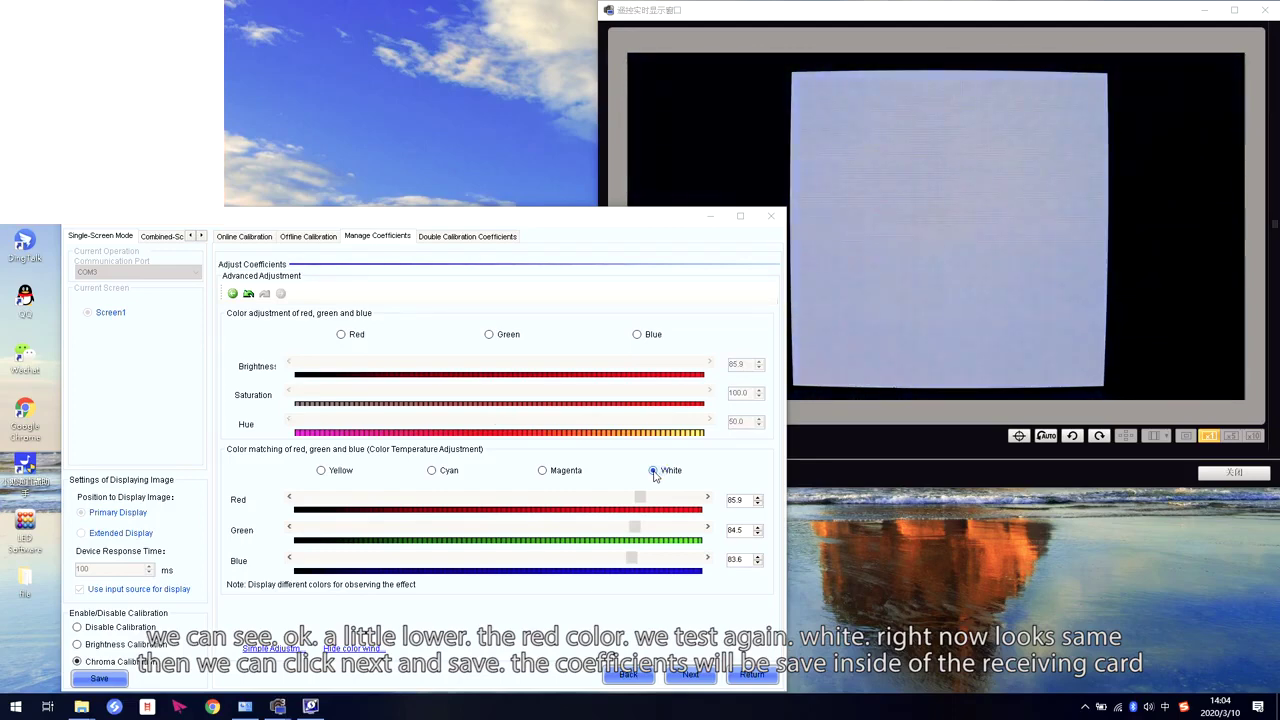
left_click(550, 473)
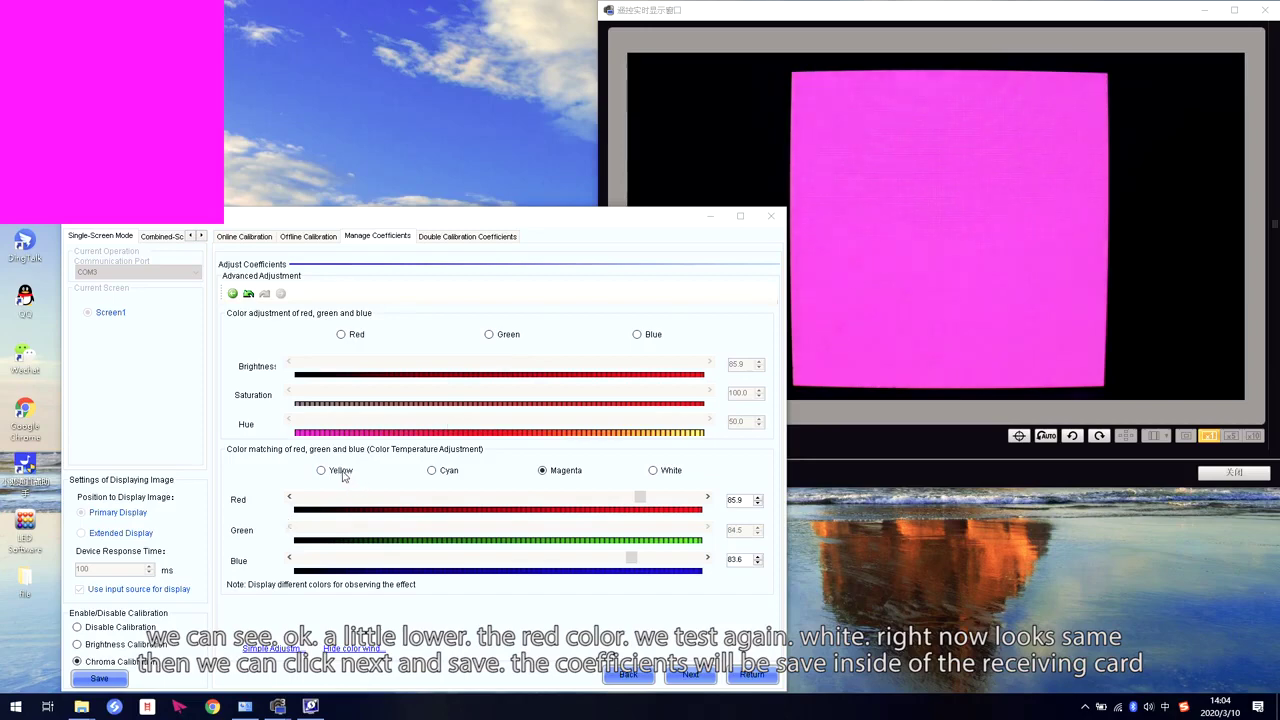
left_click(347, 477)
left_click(445, 477)
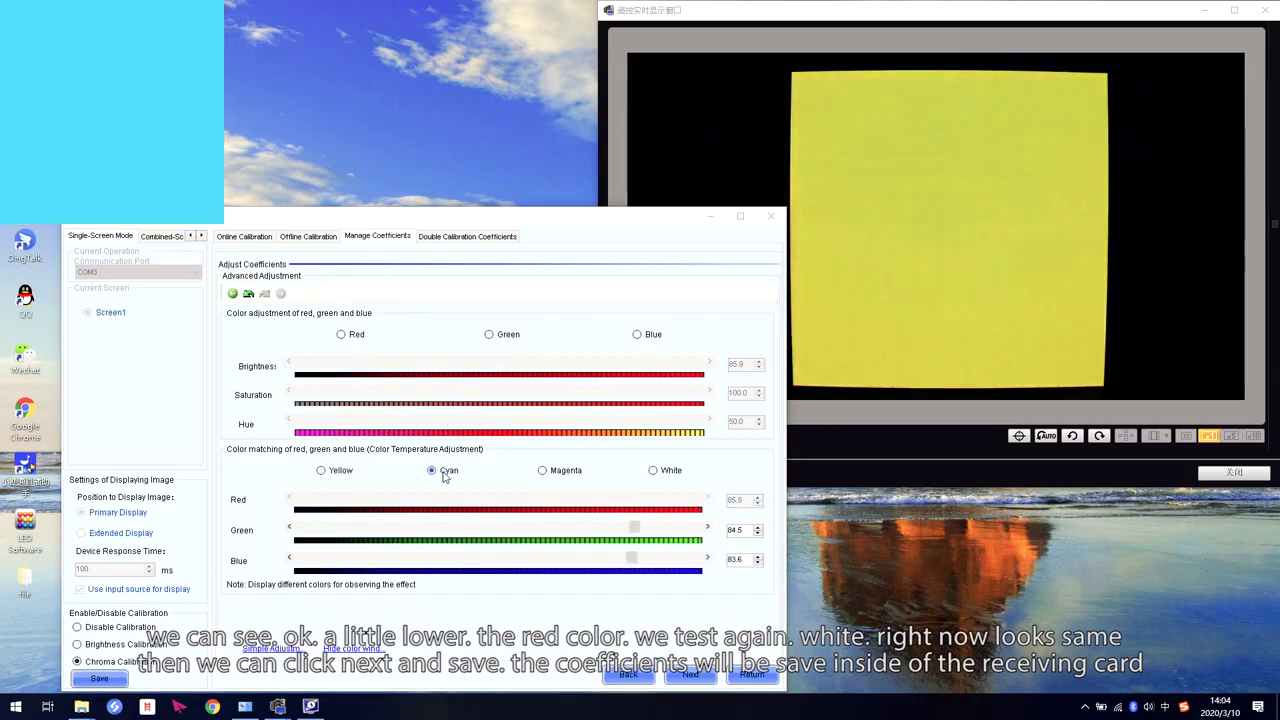
left_click(690, 675)
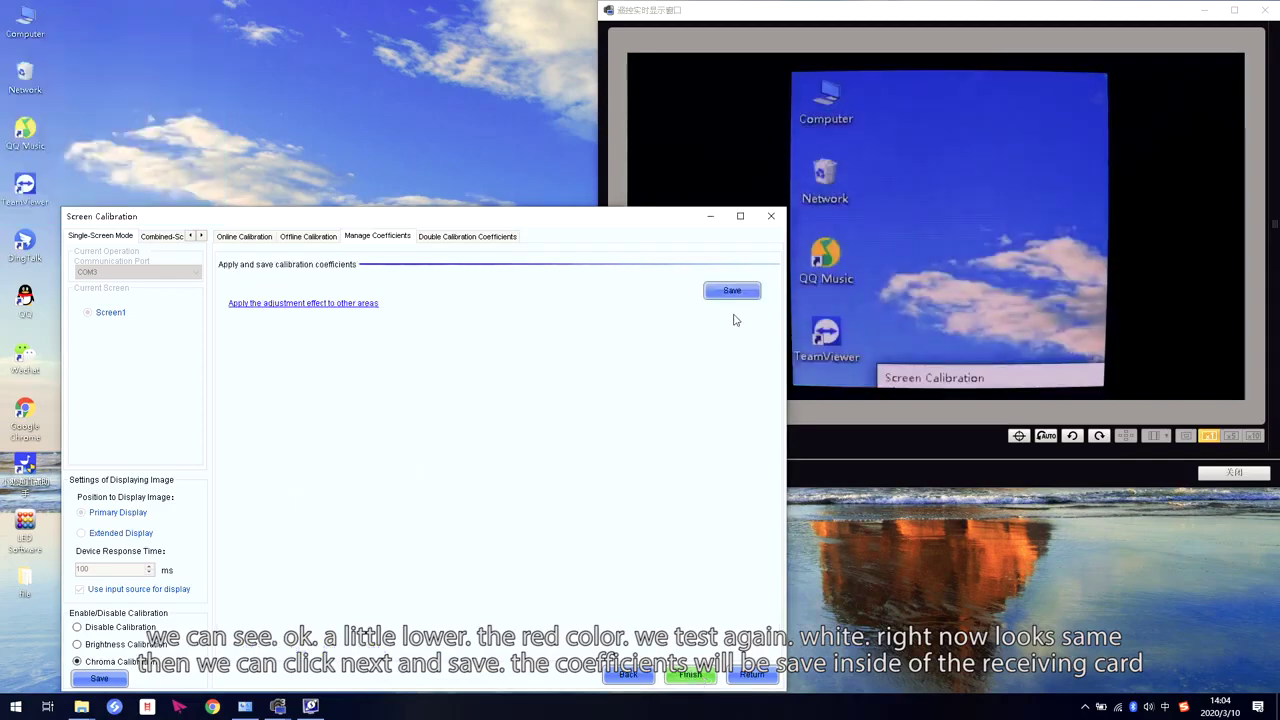
Step: Save the coefficients to the receiving card, acknowledge the success message, and finish
left_click(732, 291)
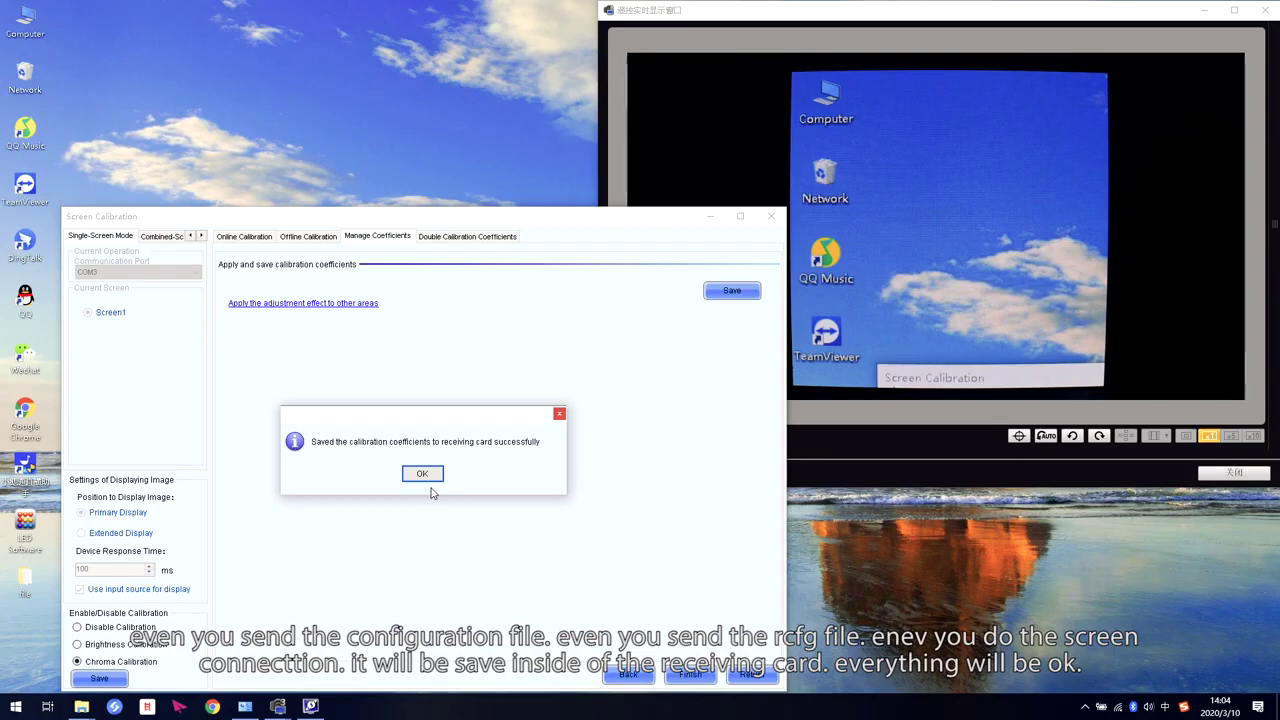
left_click(423, 474)
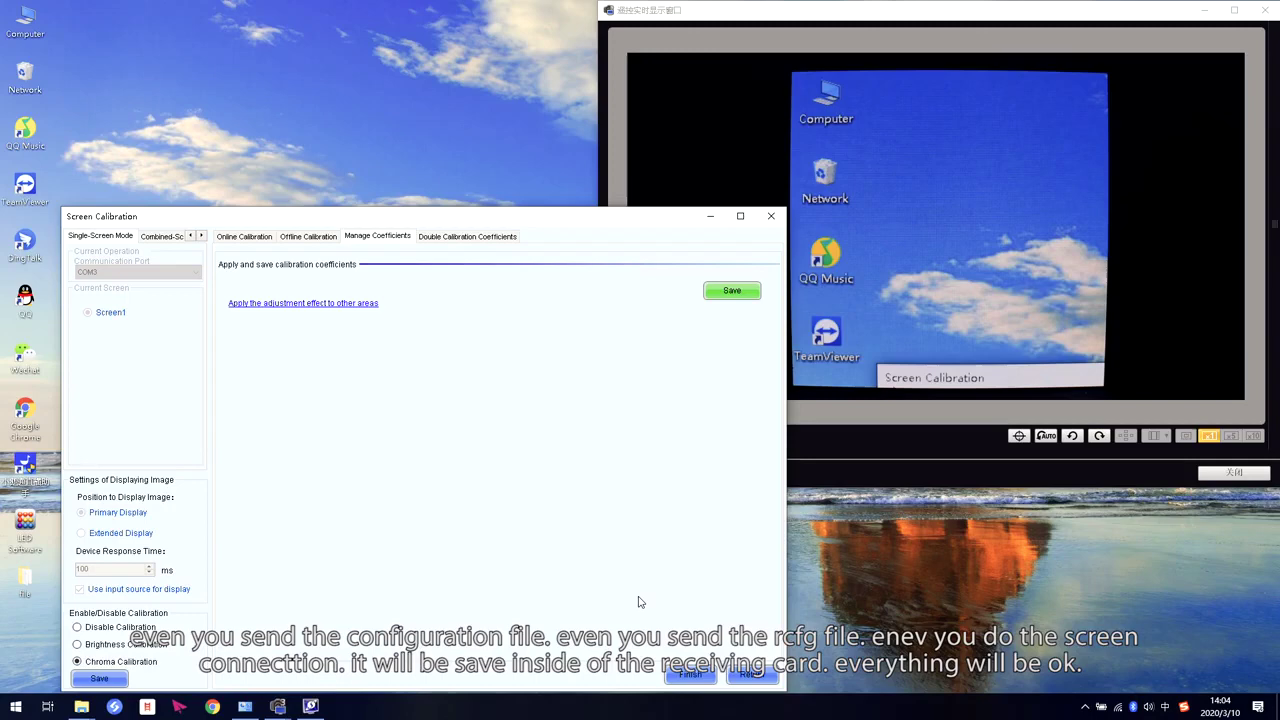
left_click(692, 674)
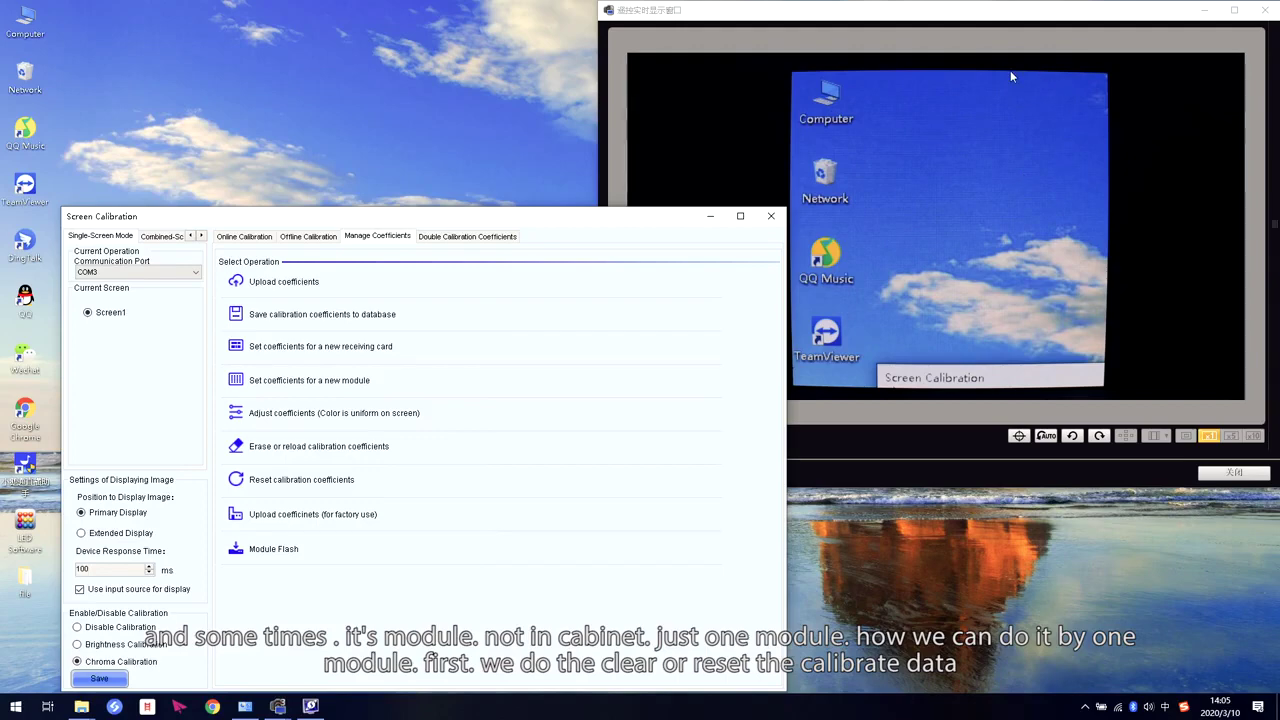
Step: Clear the whole screen's calibration coefficients back to default values
left_click(903, 8)
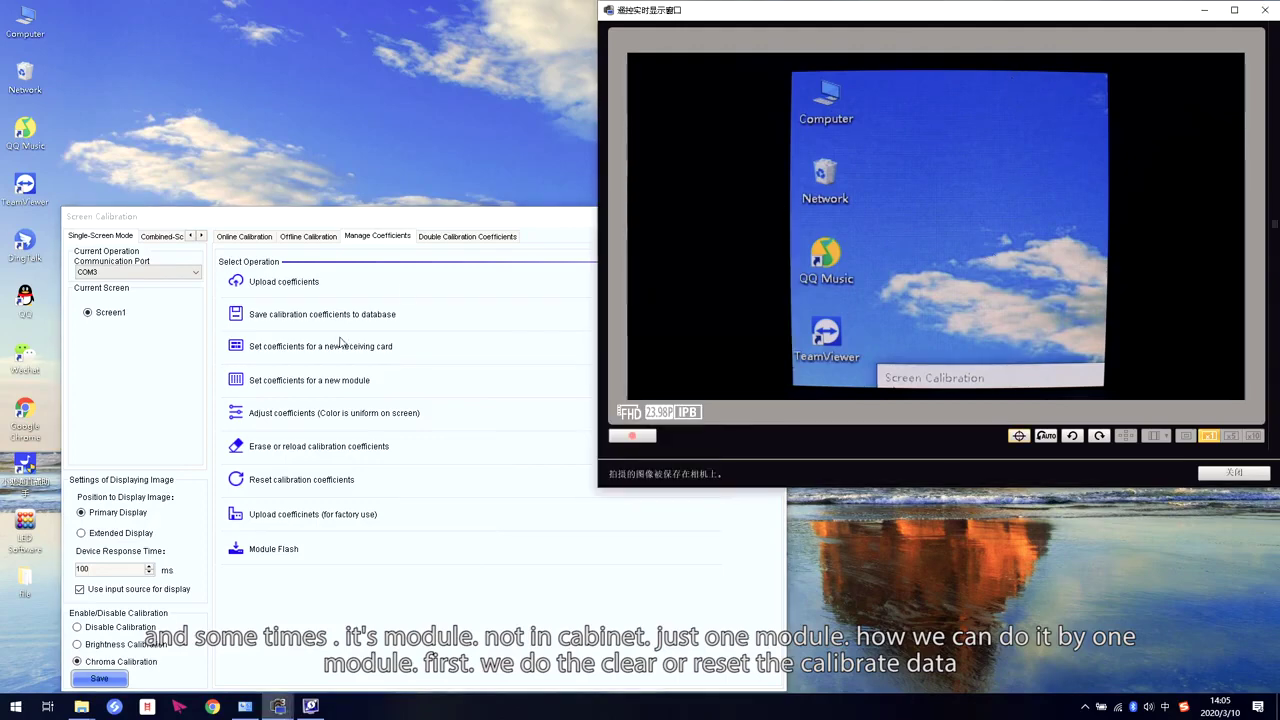
left_click(288, 481)
left_click(617, 669)
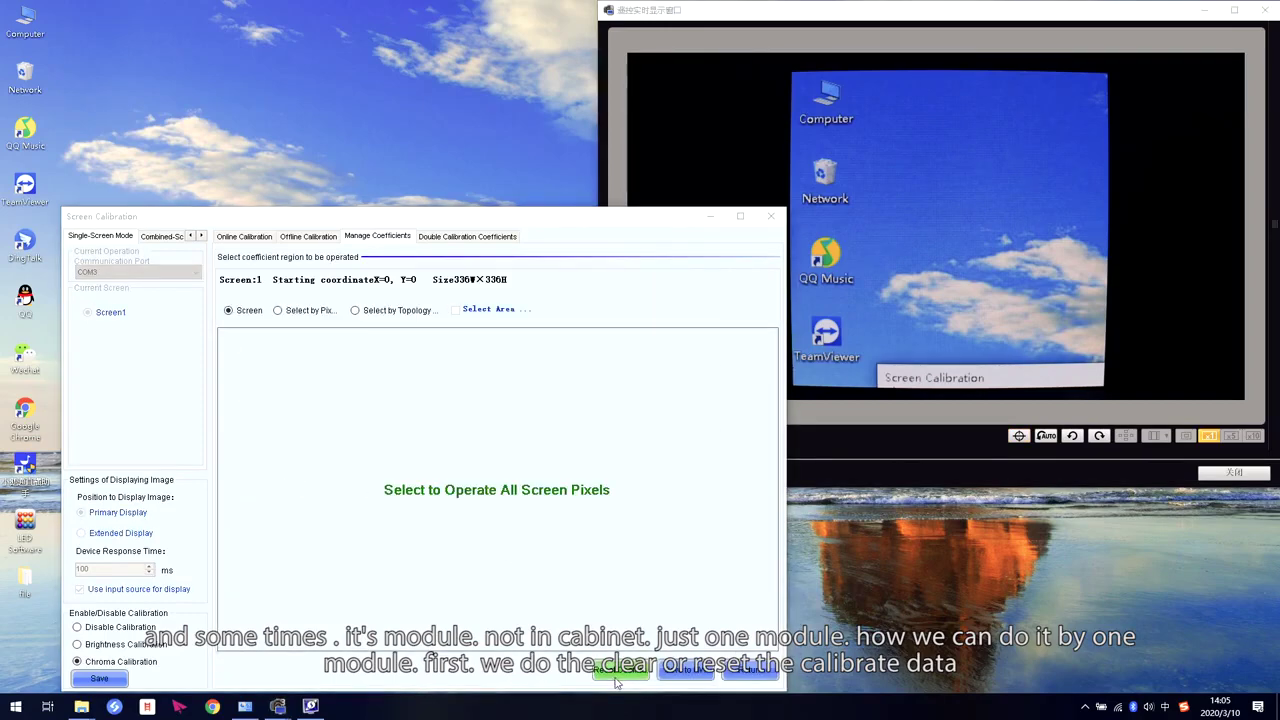
left_click(380, 511)
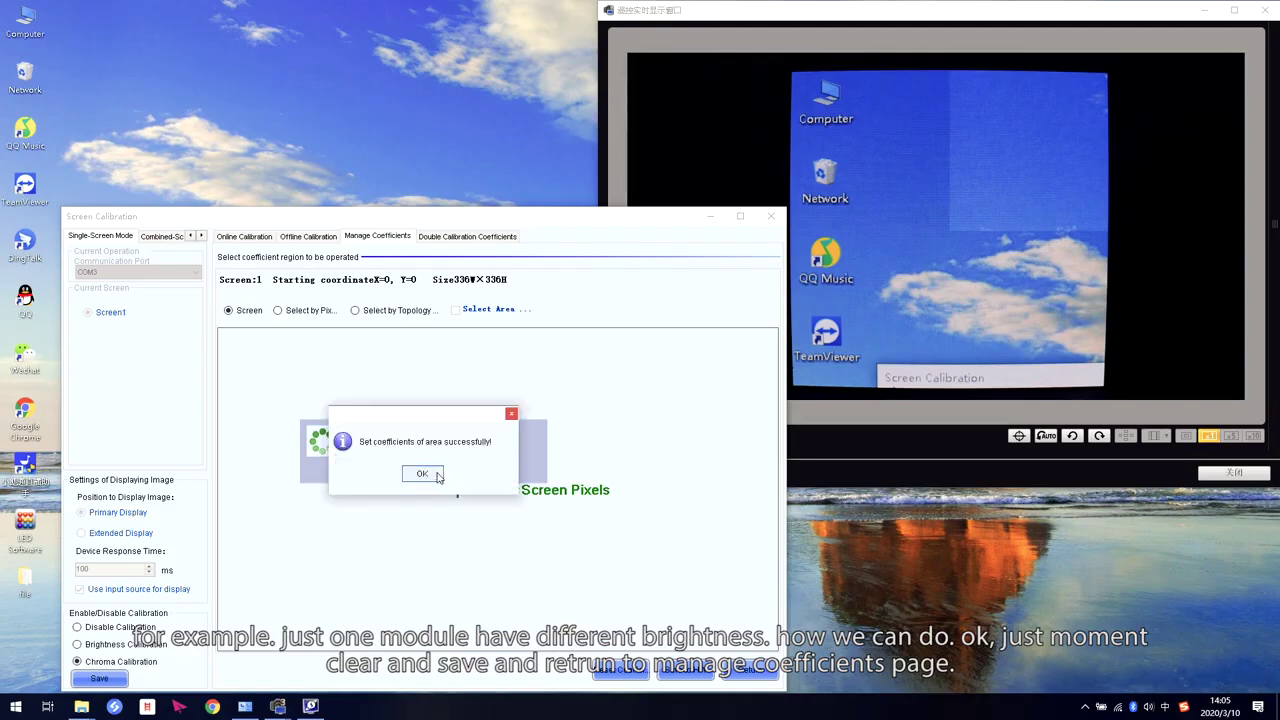
left_click(426, 476)
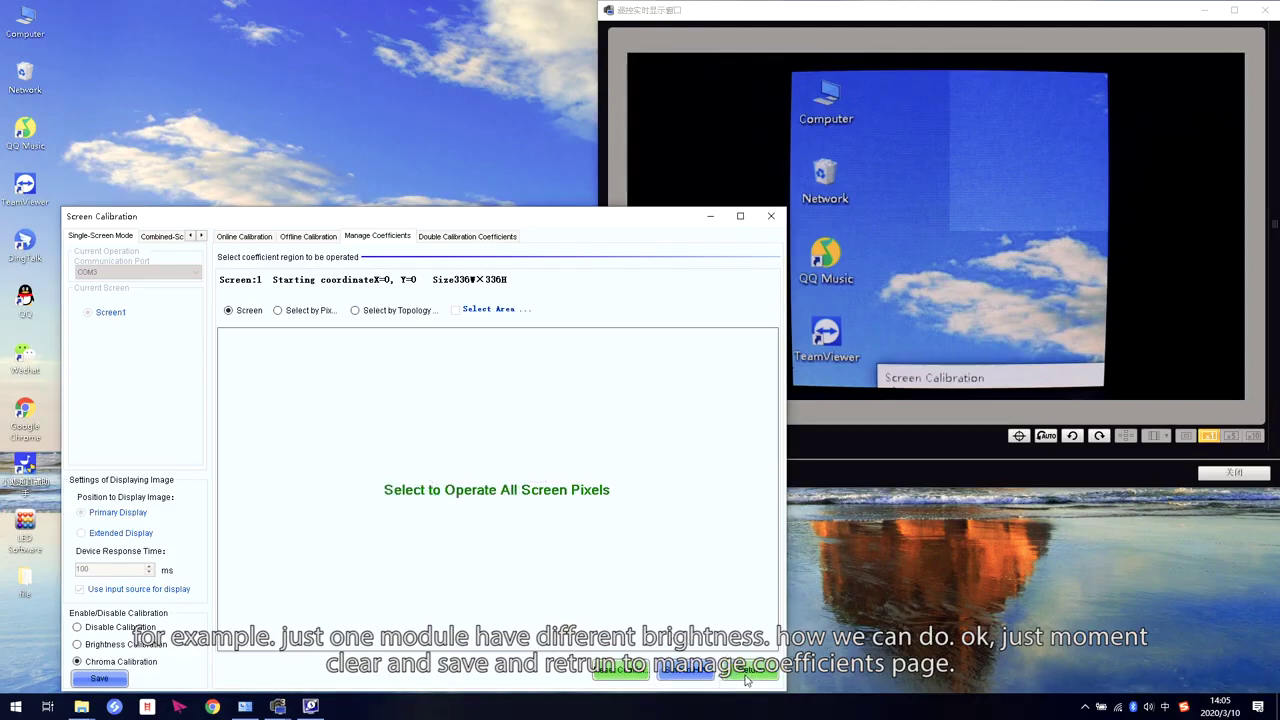
Step: Save the reset coefficients and go back to the coefficient operations list
left_click(620, 668)
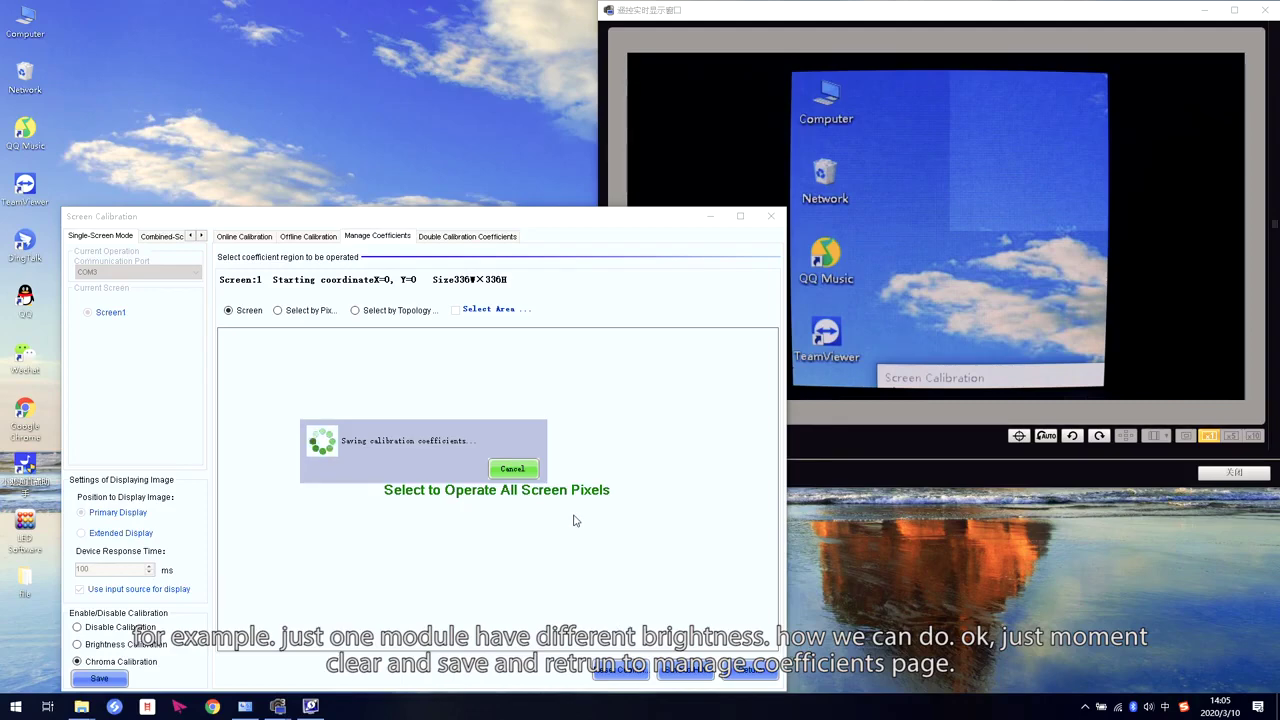
left_click(422, 472)
left_click(752, 669)
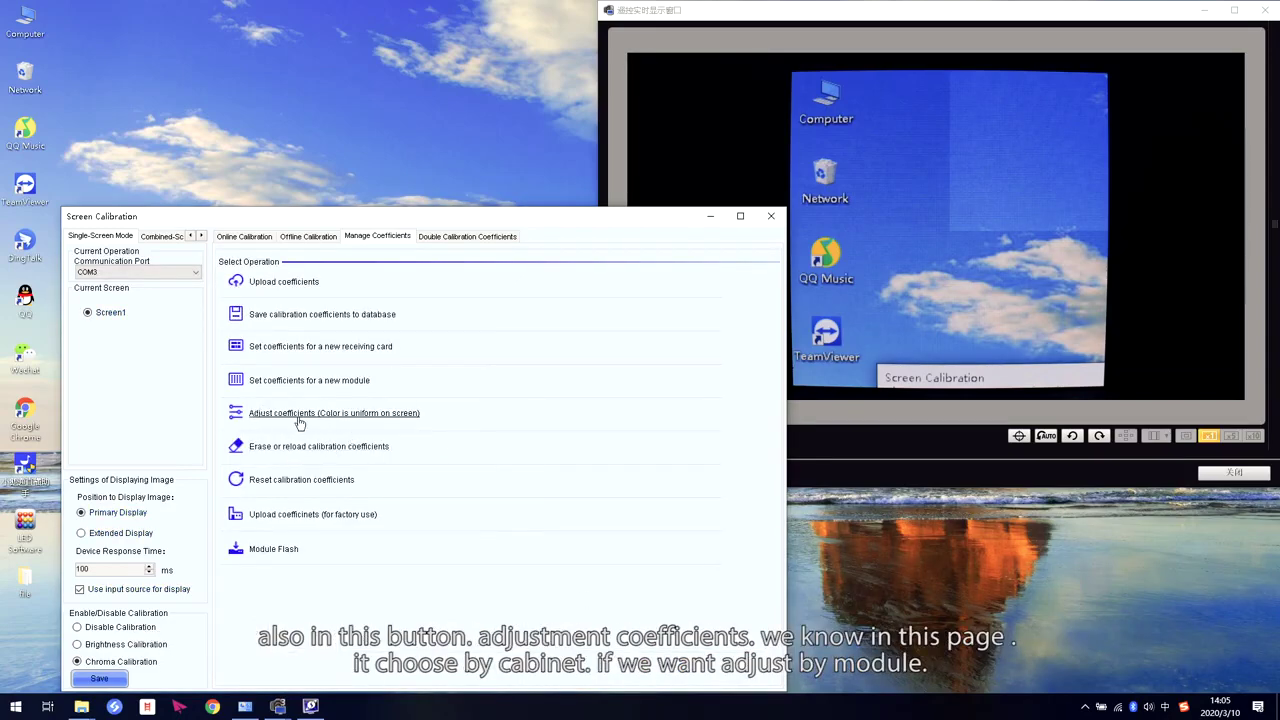
Step: Start adjusting coefficients for cabinet (1,2) using pixel-area region selection
left_click(299, 420)
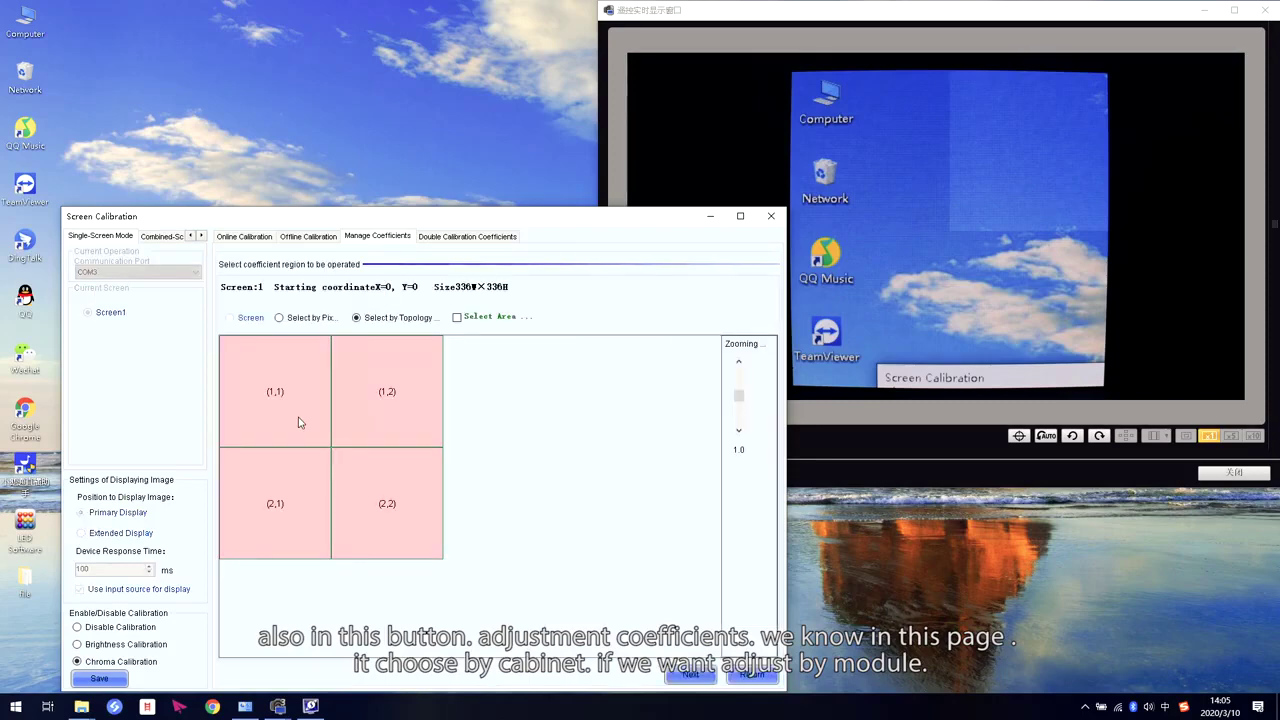
left_click(396, 423)
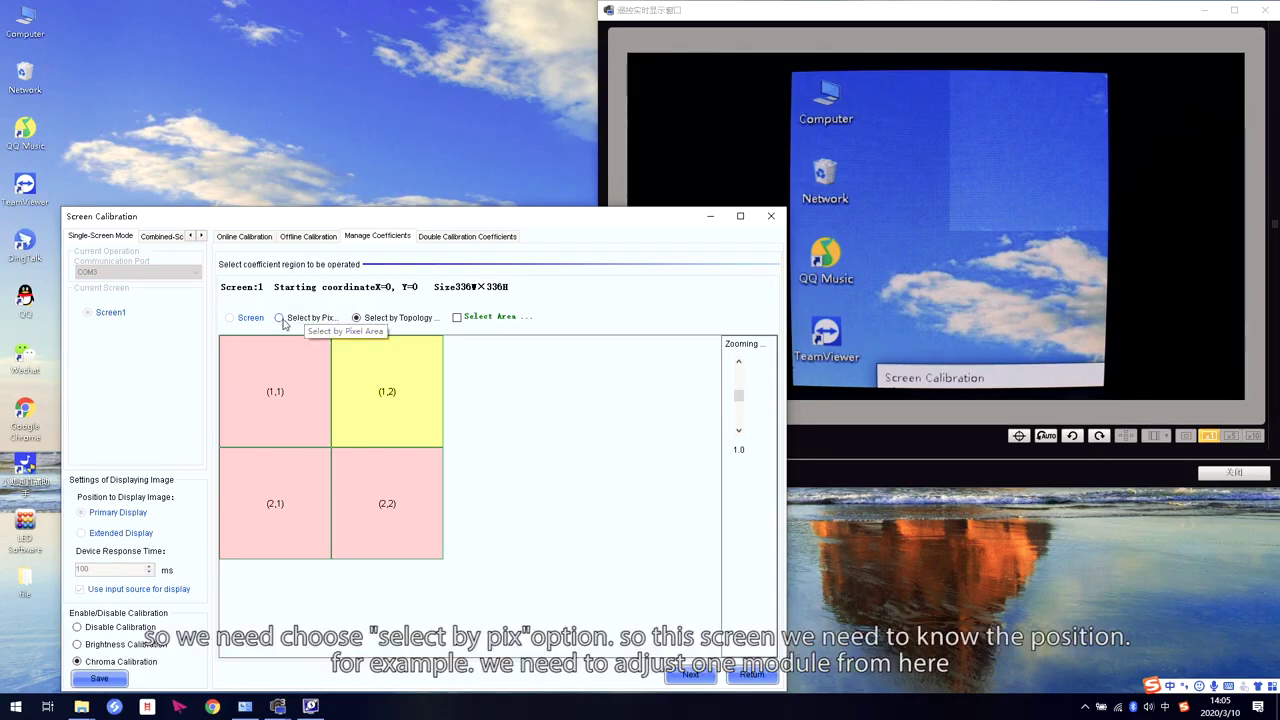
left_click(280, 318)
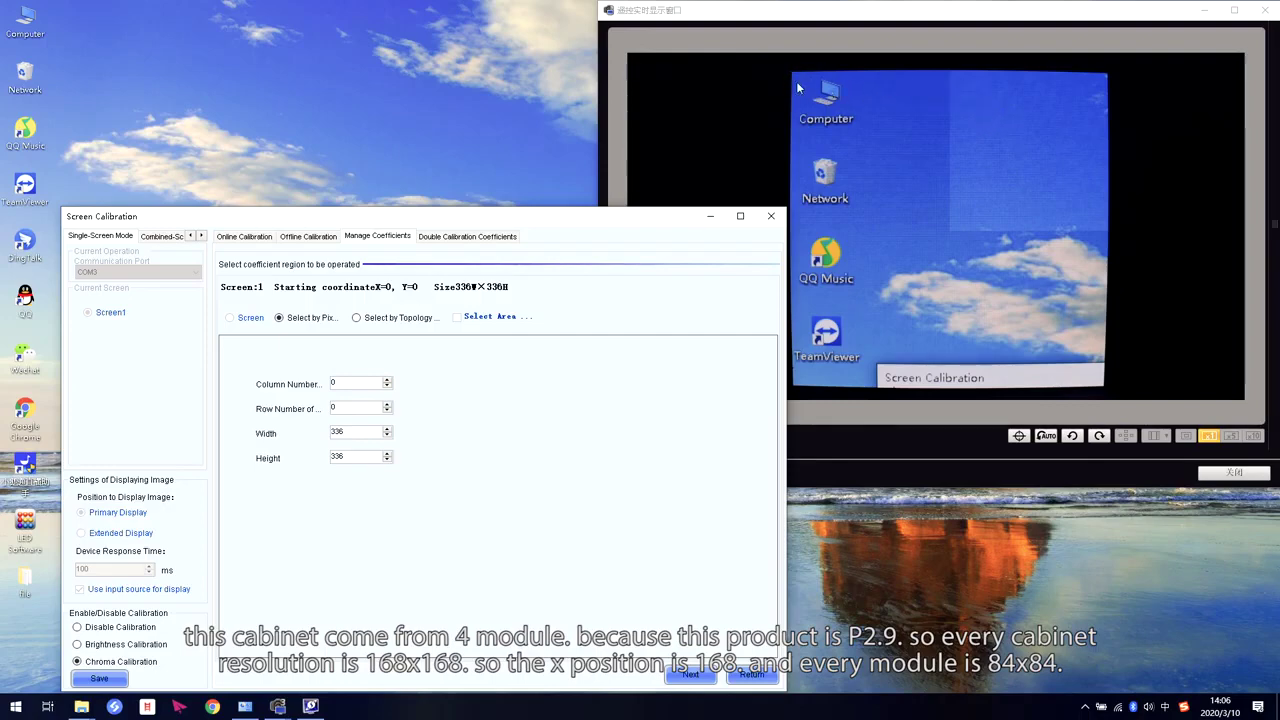
Step: Enter the region as column 168, width 84 and height 84
double_click(348, 383)
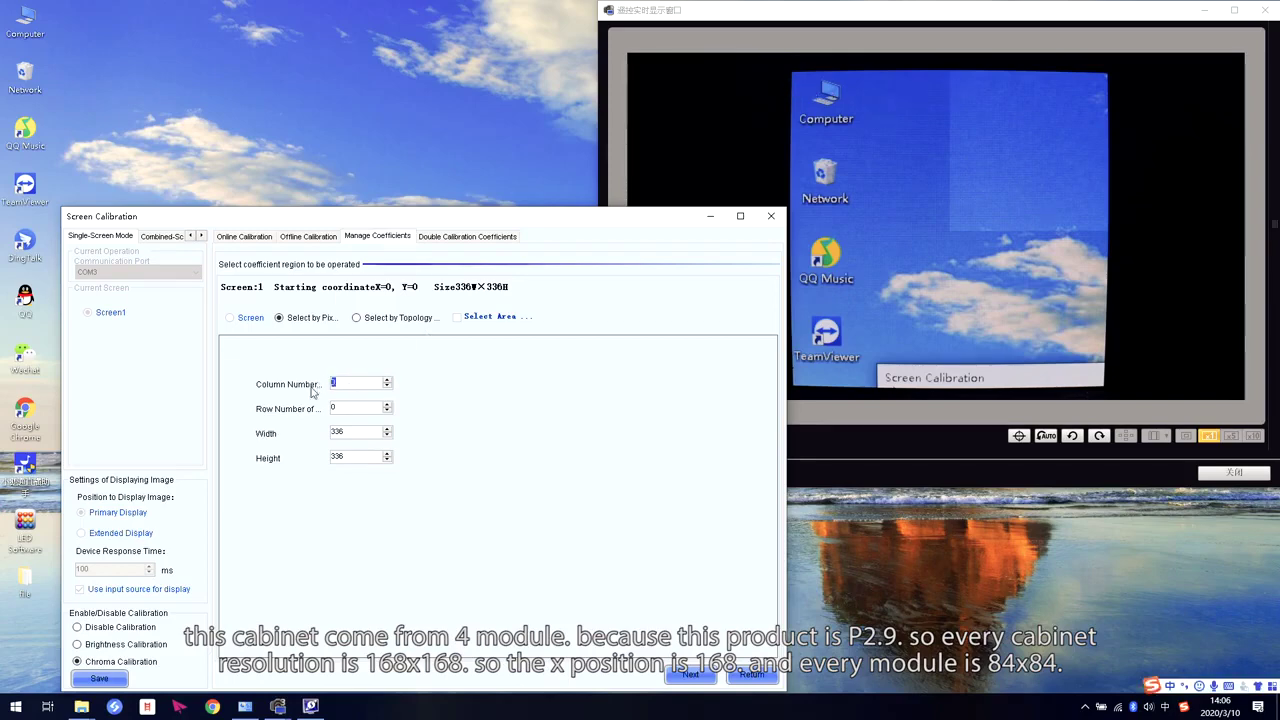
type("168")
double_click(350, 432)
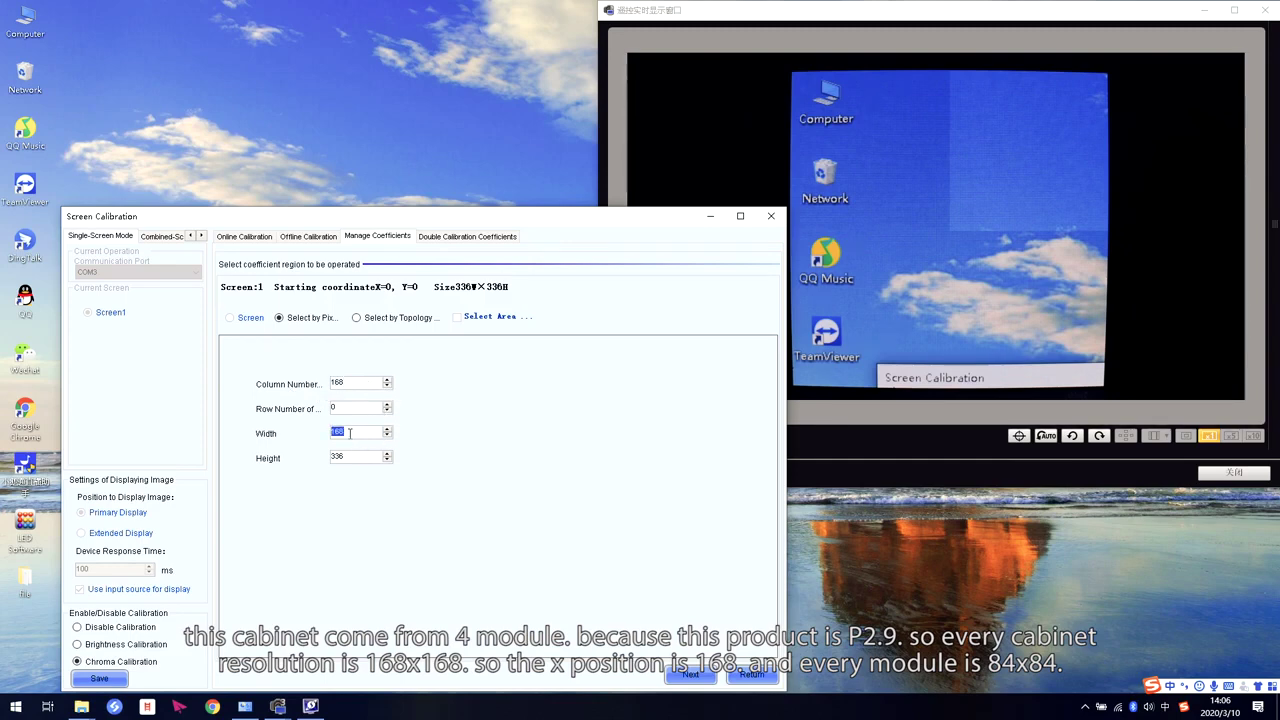
type("84")
double_click(352, 455)
type("84")
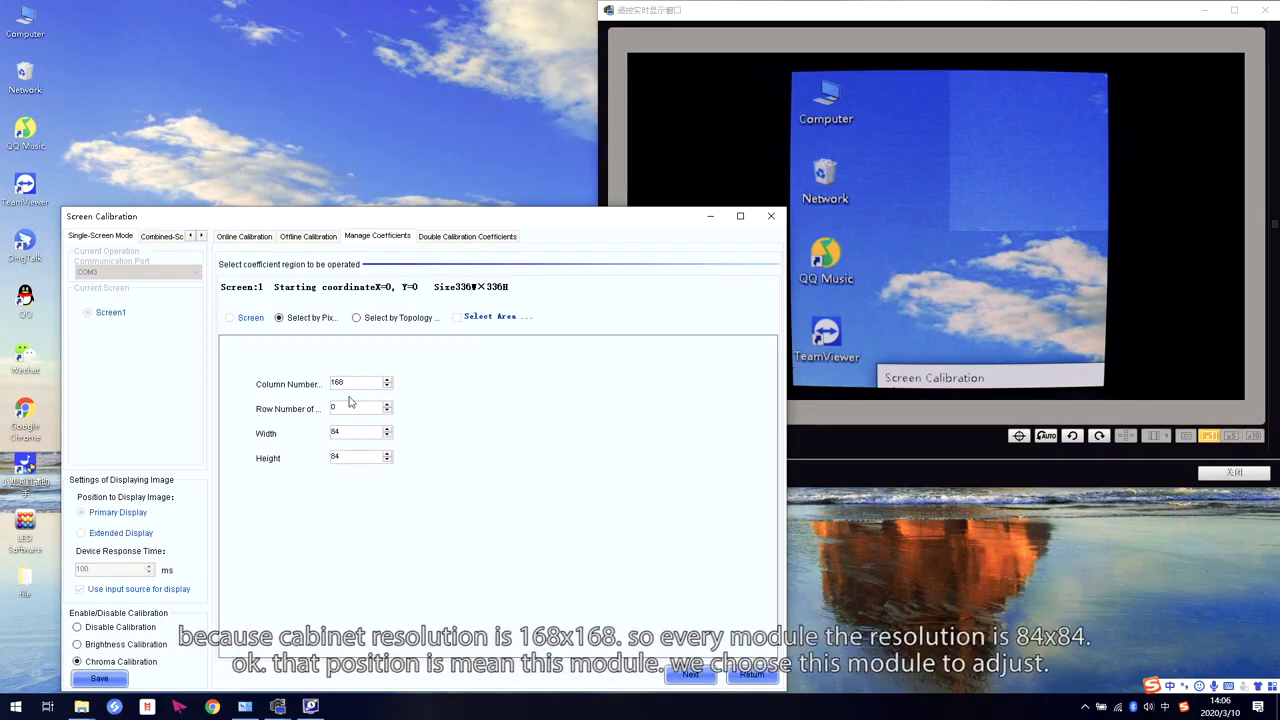
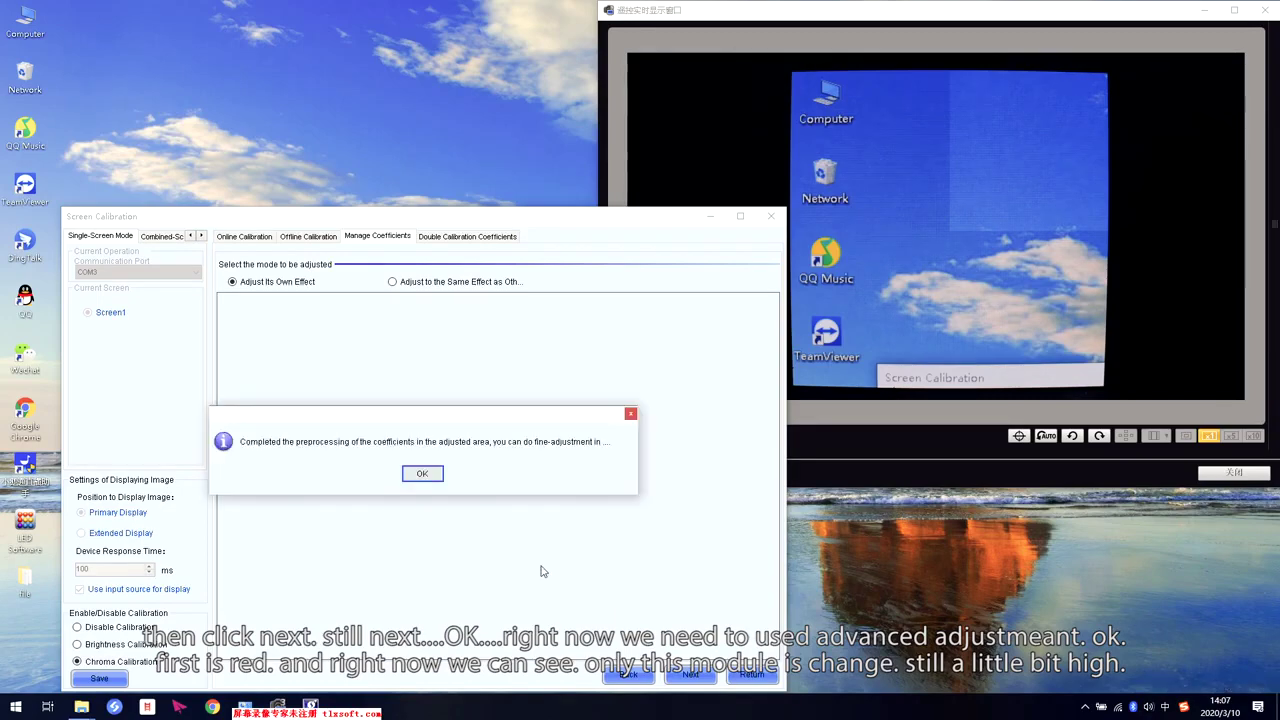
Step: Dismiss the preprocessing message and, in Advanced Adjust, set the module's red brightness to 81.9
left_click(423, 474)
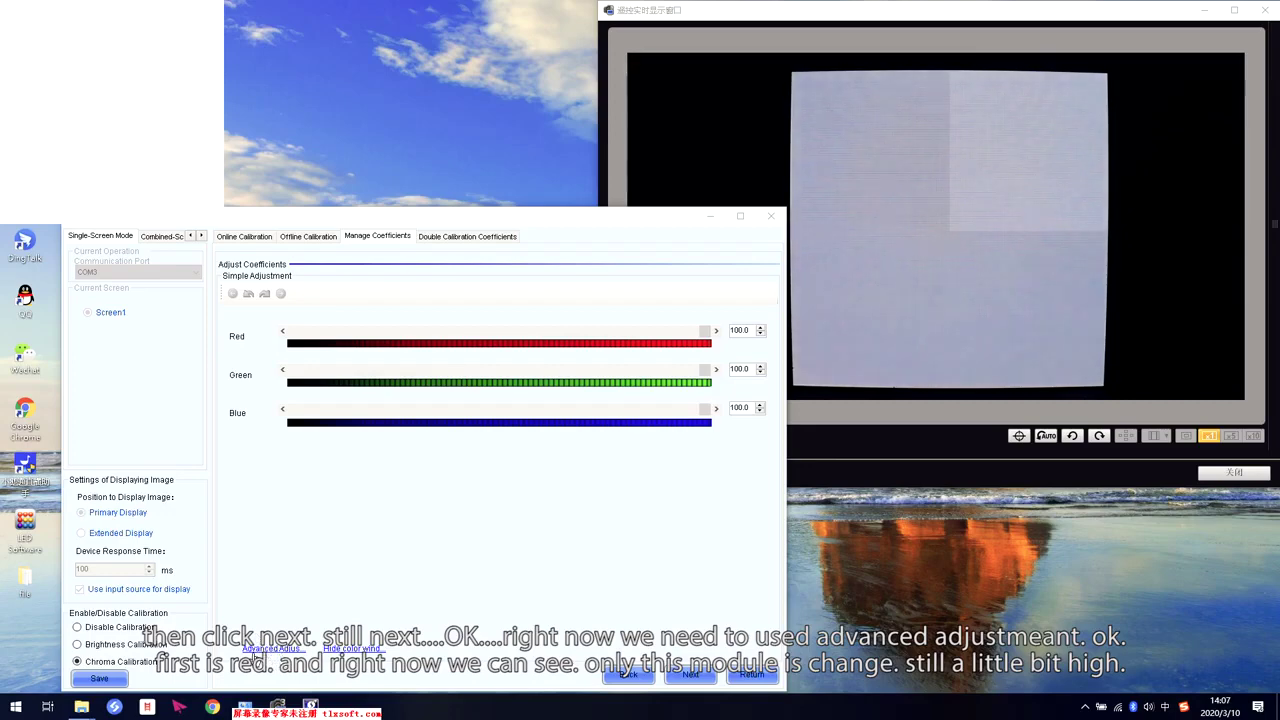
left_click(268, 657)
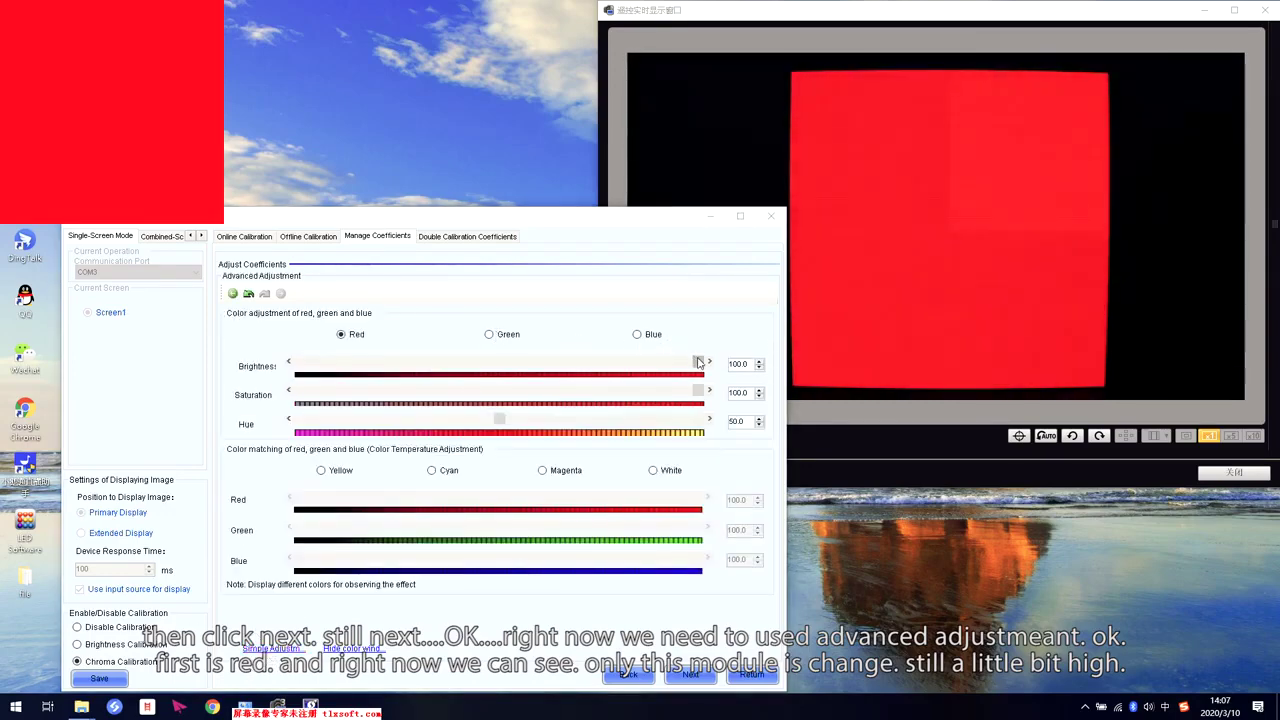
left_click_drag(698, 362, 629, 362)
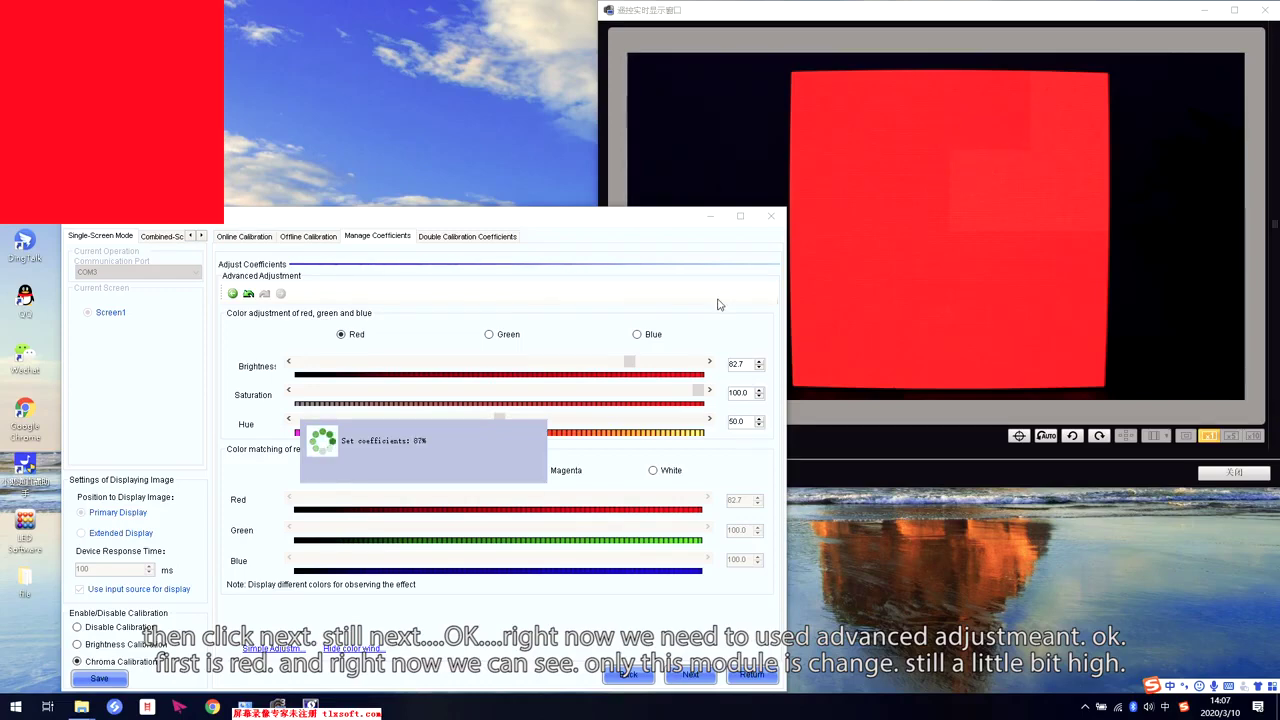
left_click_drag(629, 366, 621, 366)
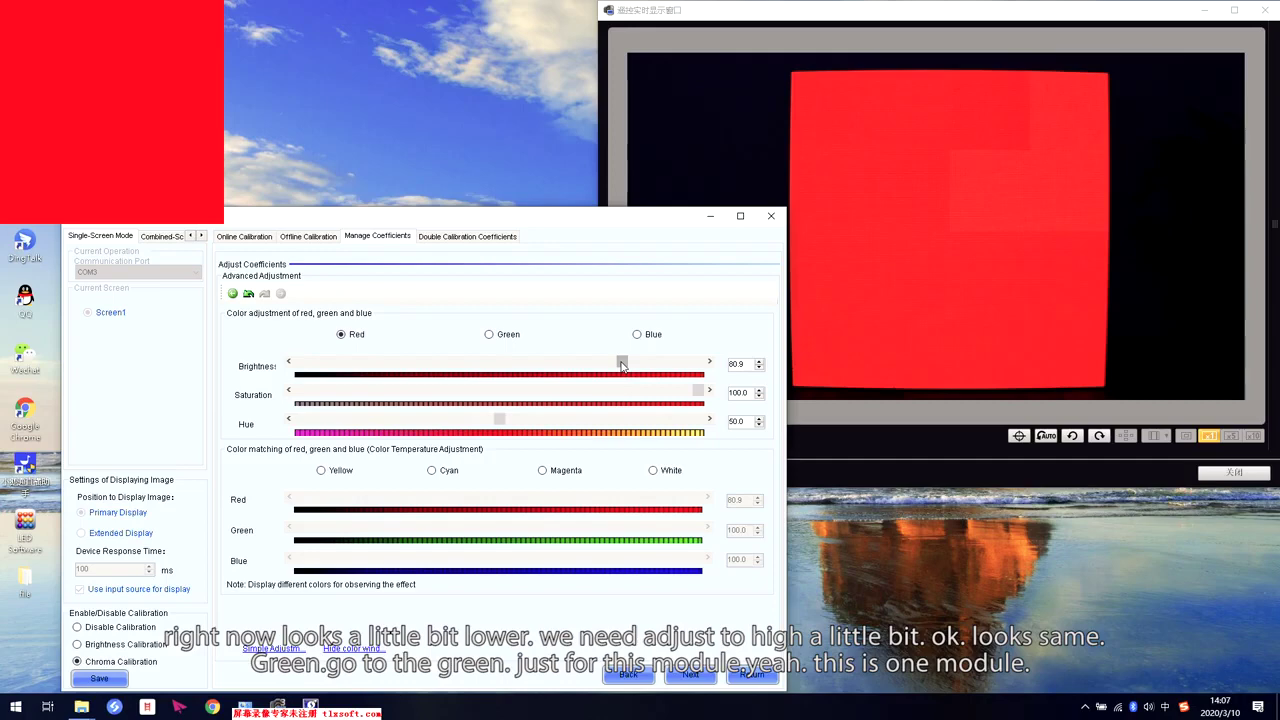
left_click_drag(622, 366, 626, 367)
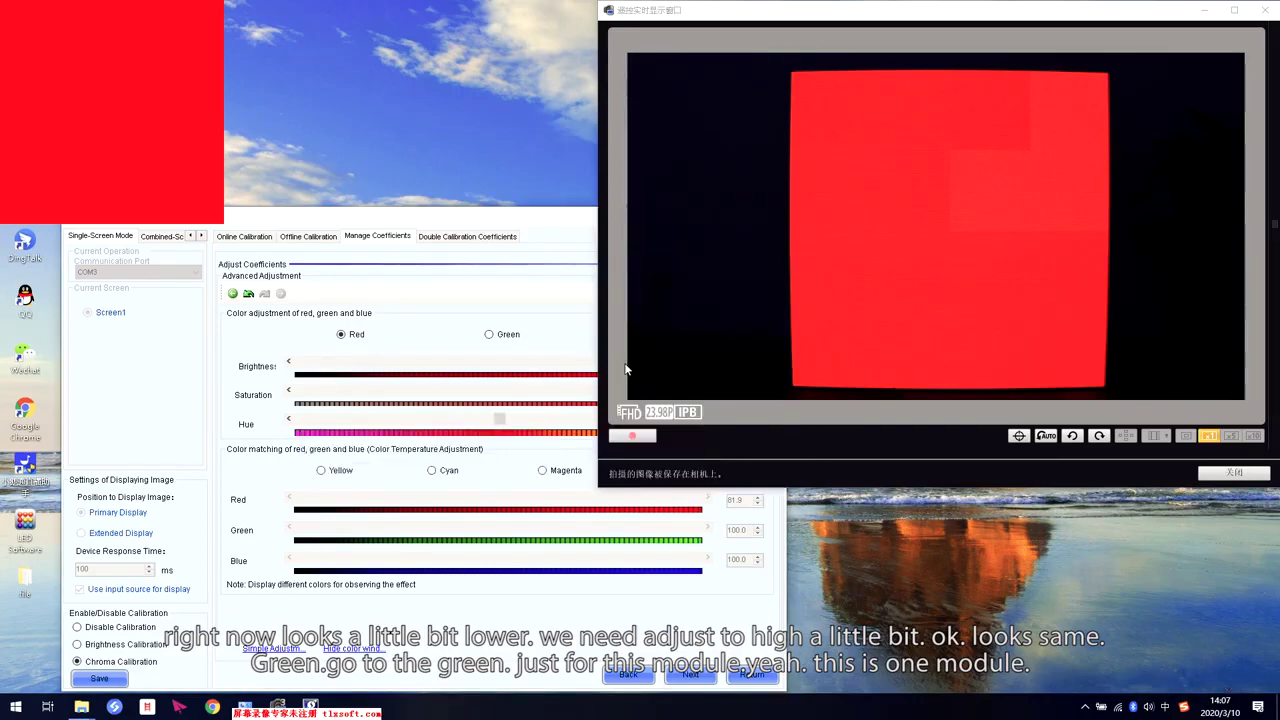
Step: Select the green channel and lower the module's green brightness to 83.4
left_click(488, 335)
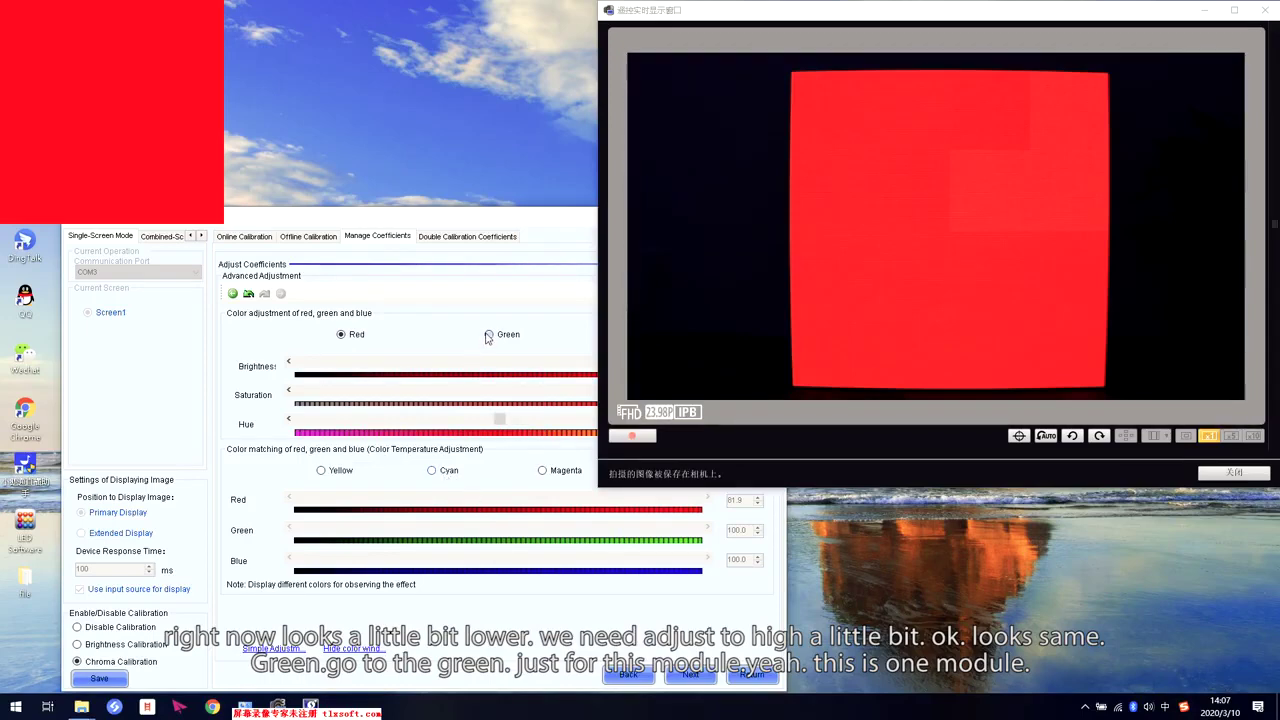
left_click_drag(547, 223, 535, 226)
left_click_drag(685, 364, 628, 364)
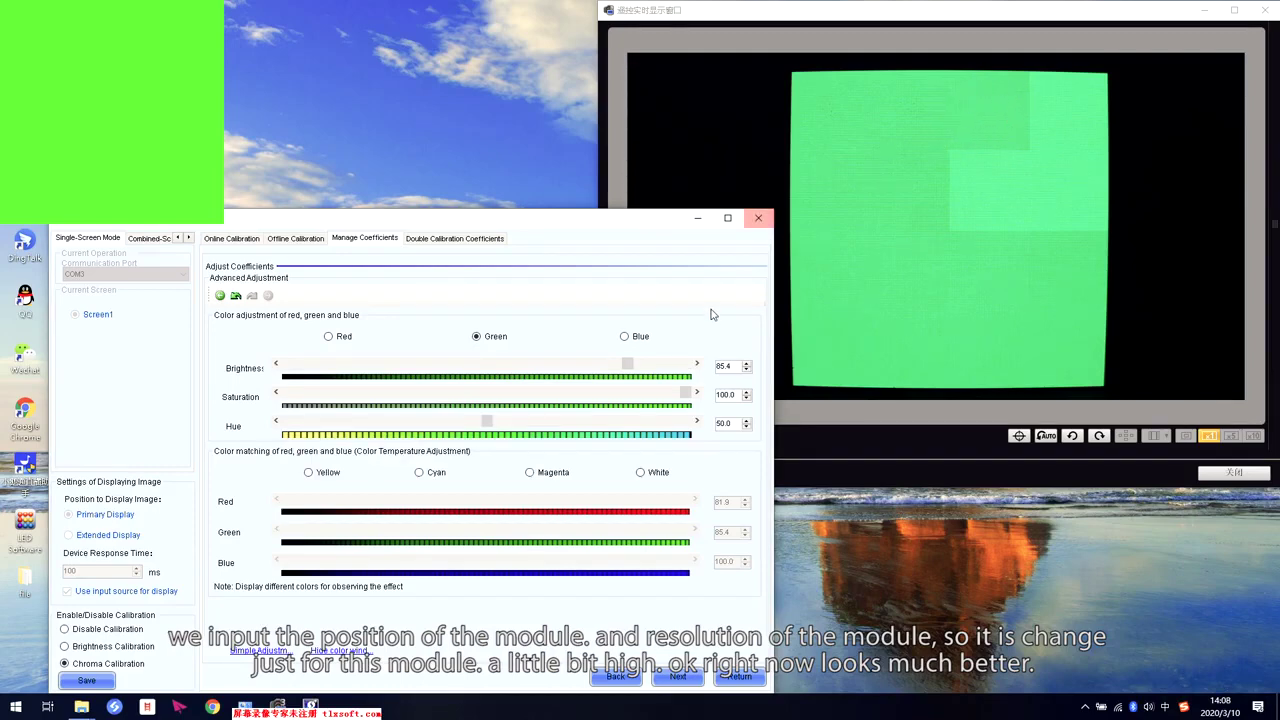
left_click_drag(627, 368, 619, 369)
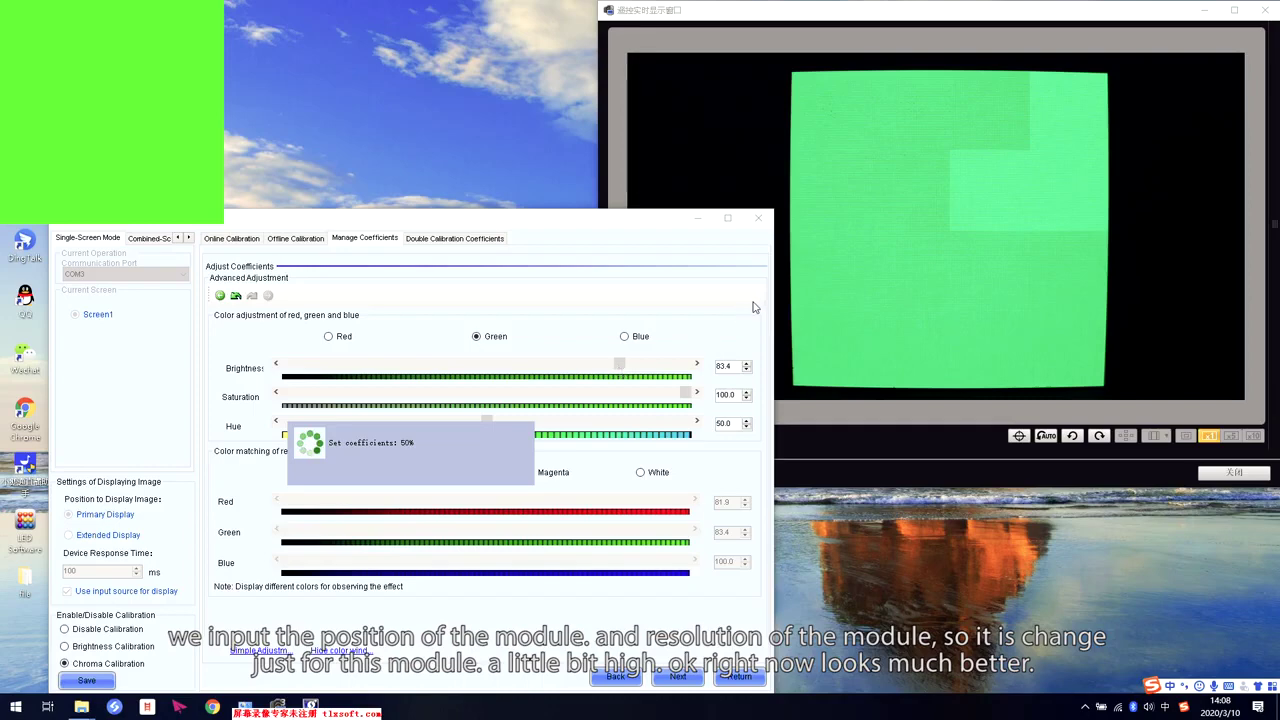
Step: Set the module's blue brightness to 82.6, then display the yellow test colour
left_click(625, 337)
left_click_drag(686, 365, 615, 366)
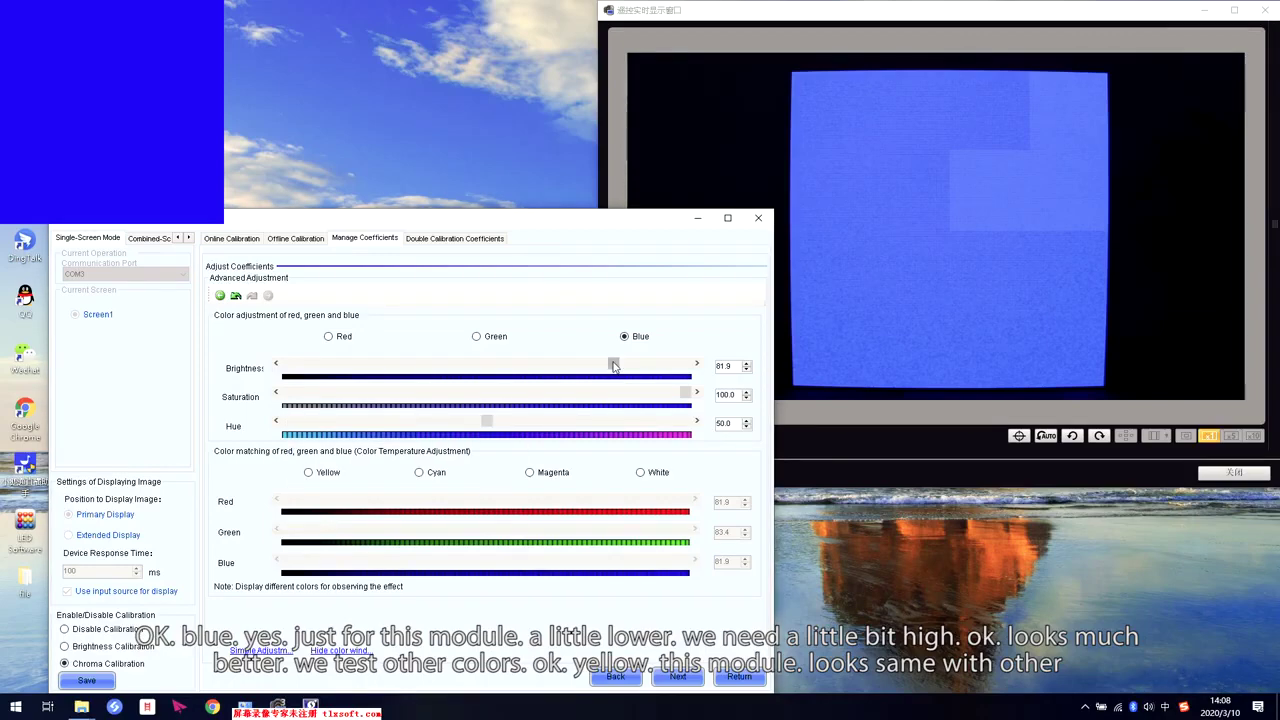
left_click_drag(613, 366, 616, 367)
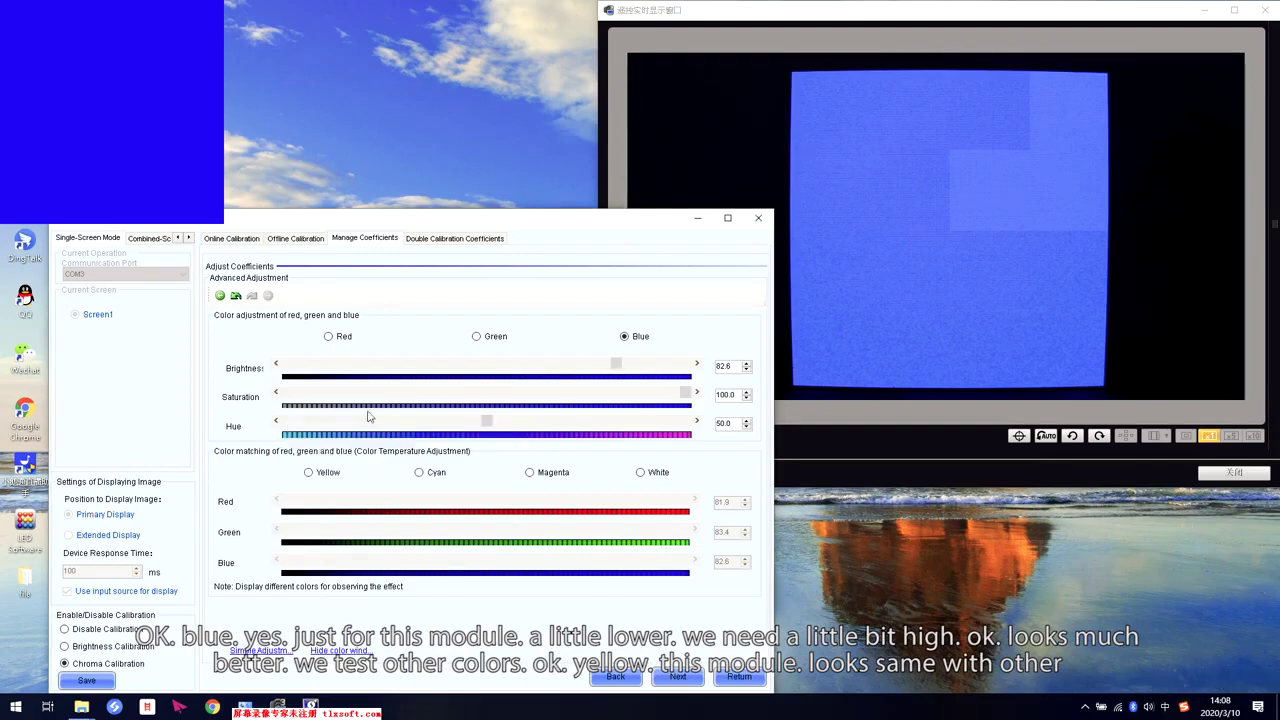
left_click(308, 473)
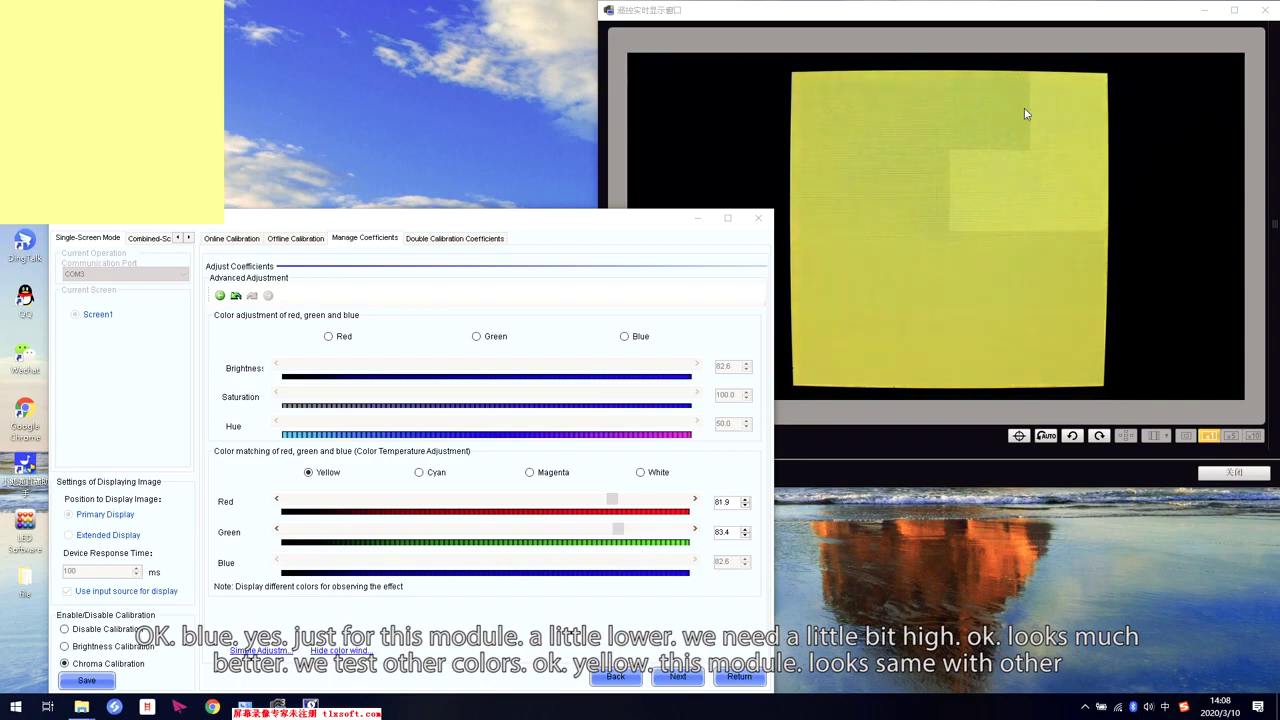
Step: Show the cyan, magenta and white test colours in turn to compare the module with its neighbours
left_click(428, 482)
left_click(419, 472)
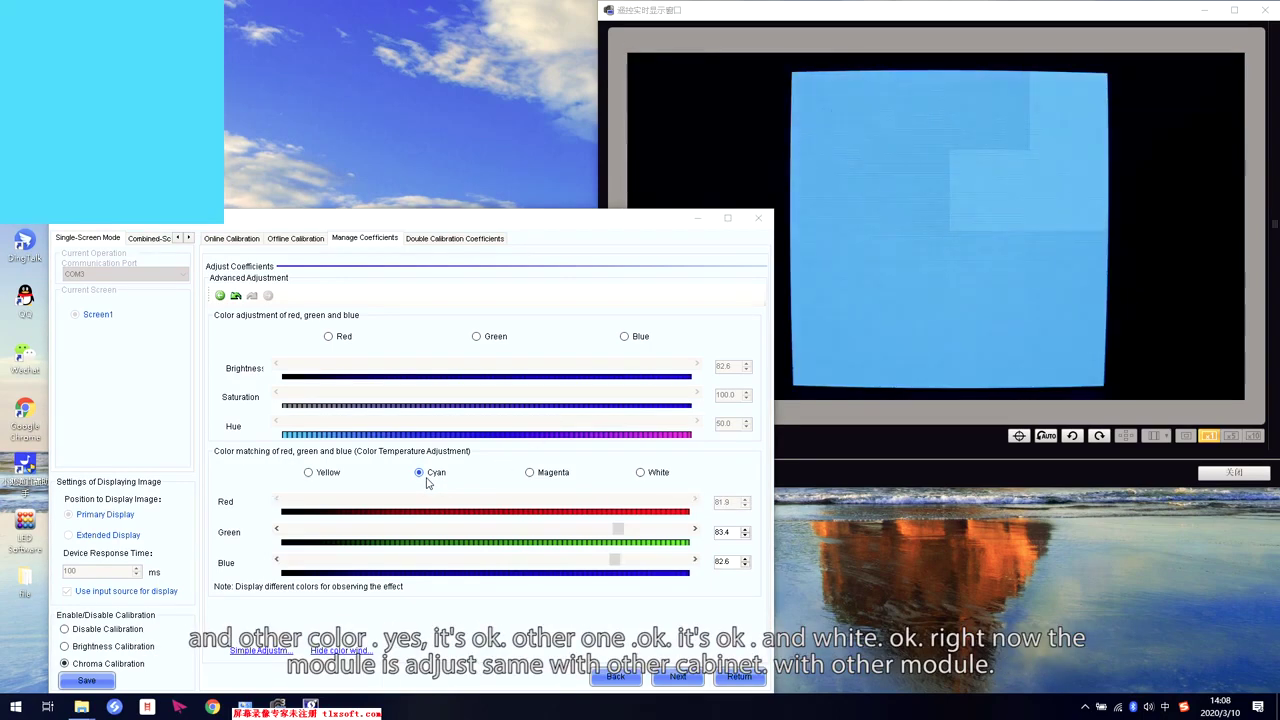
left_click(537, 480)
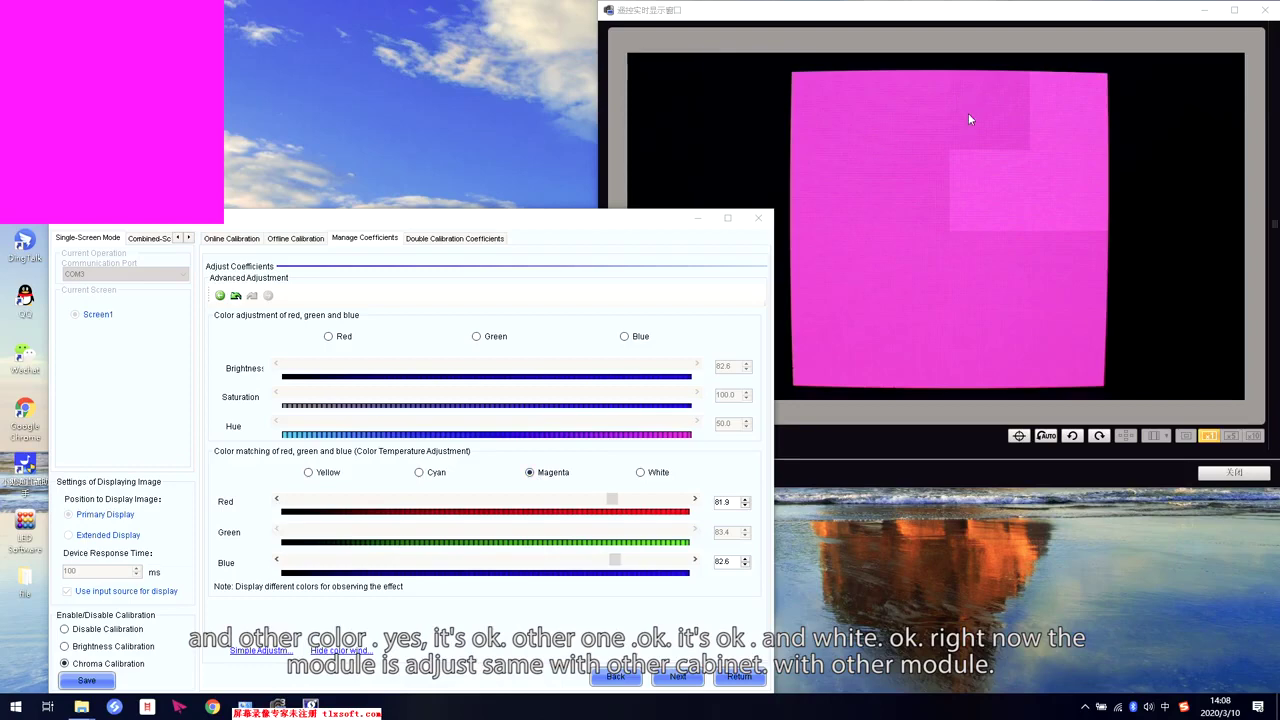
left_click(644, 476)
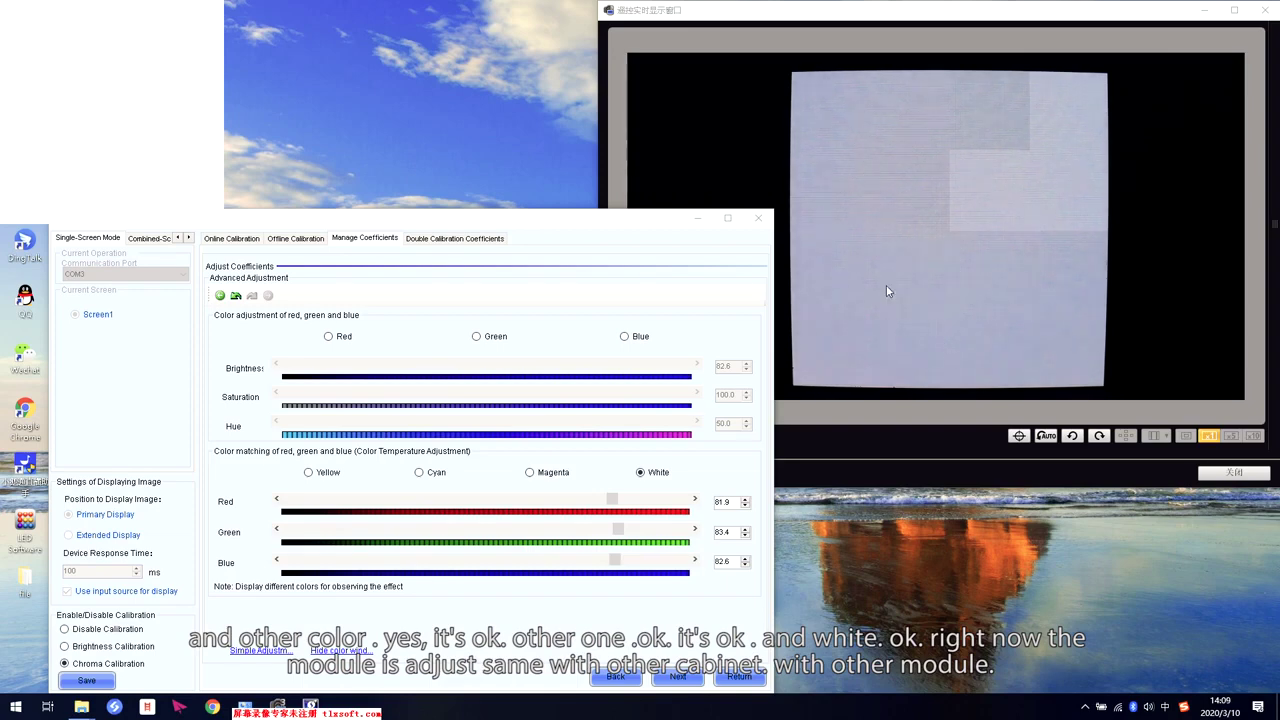
Step: Save the calibration coefficients to the receiving card, confirm success, and finish back to Manage Coefficients
left_click(677, 676)
left_click(715, 300)
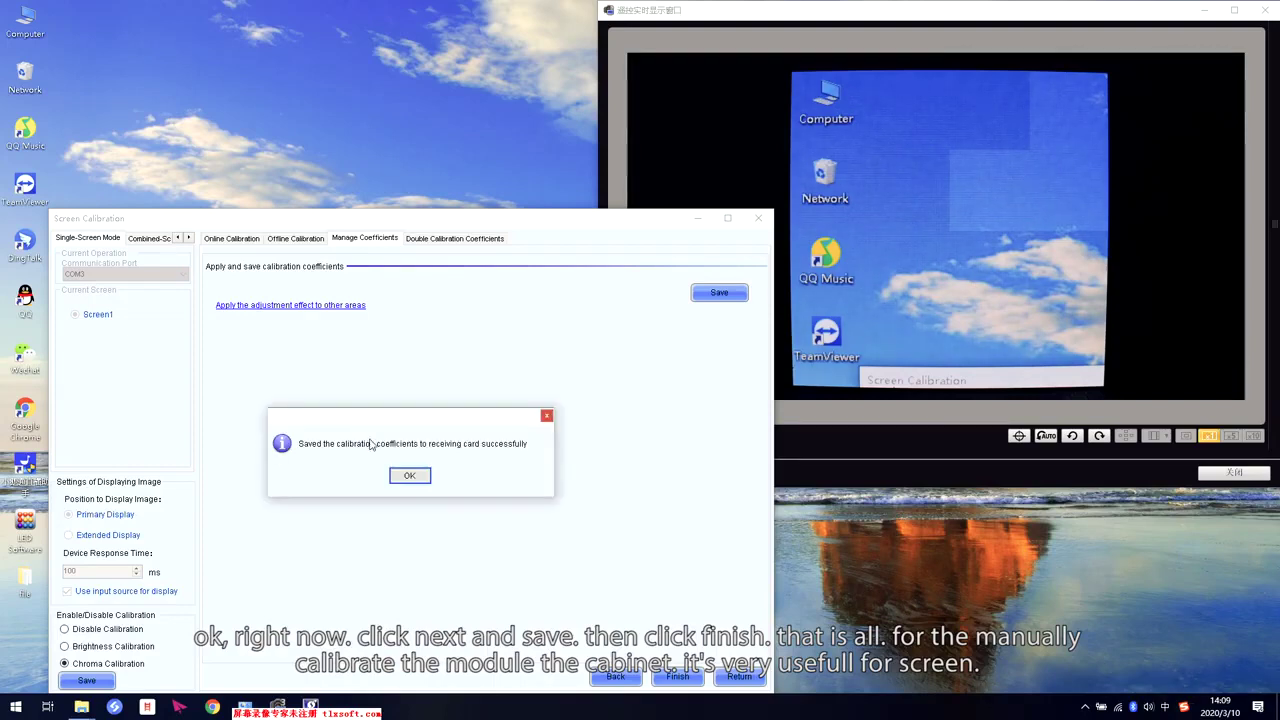
left_click(392, 472)
left_click(678, 677)
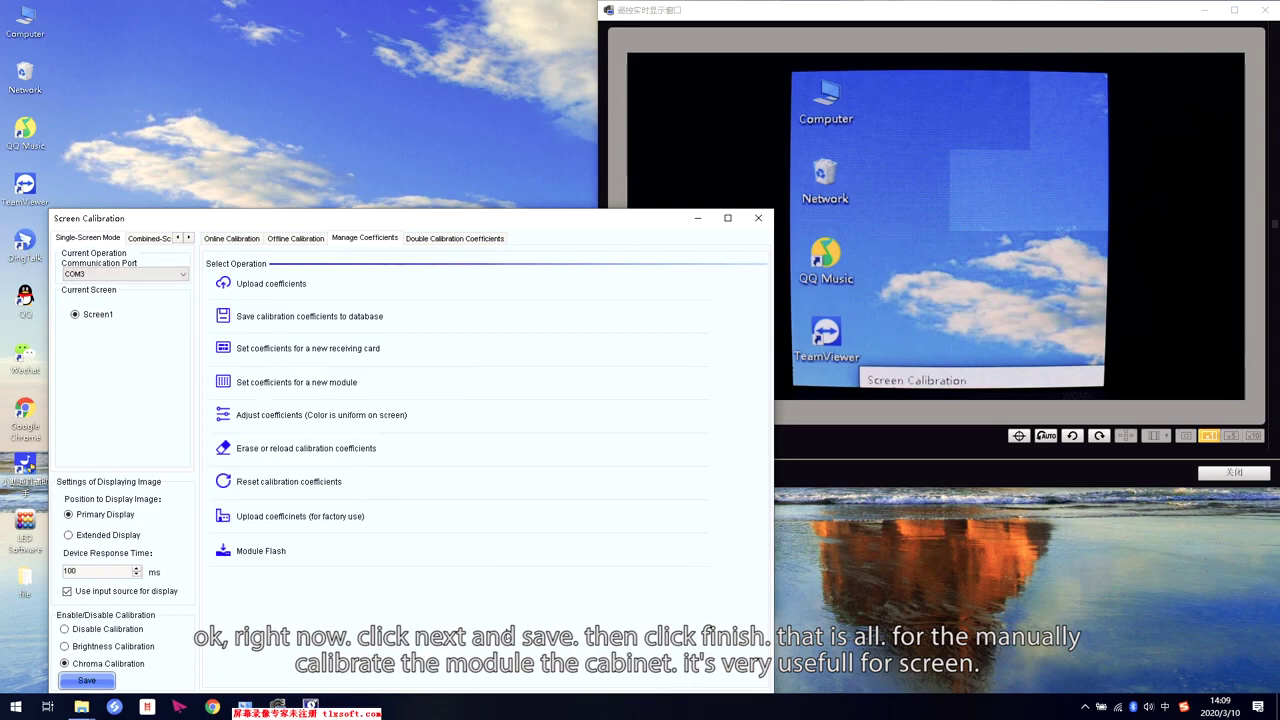
left_click_drag(454, 223, 465, 169)
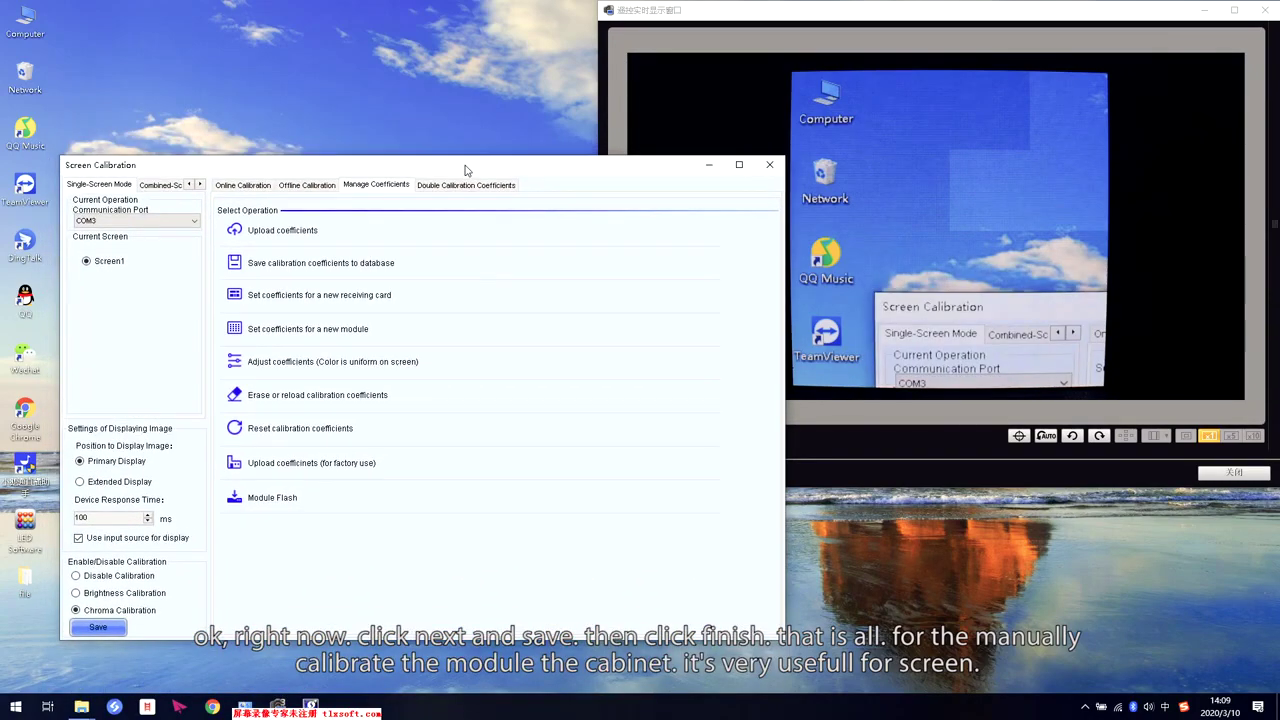